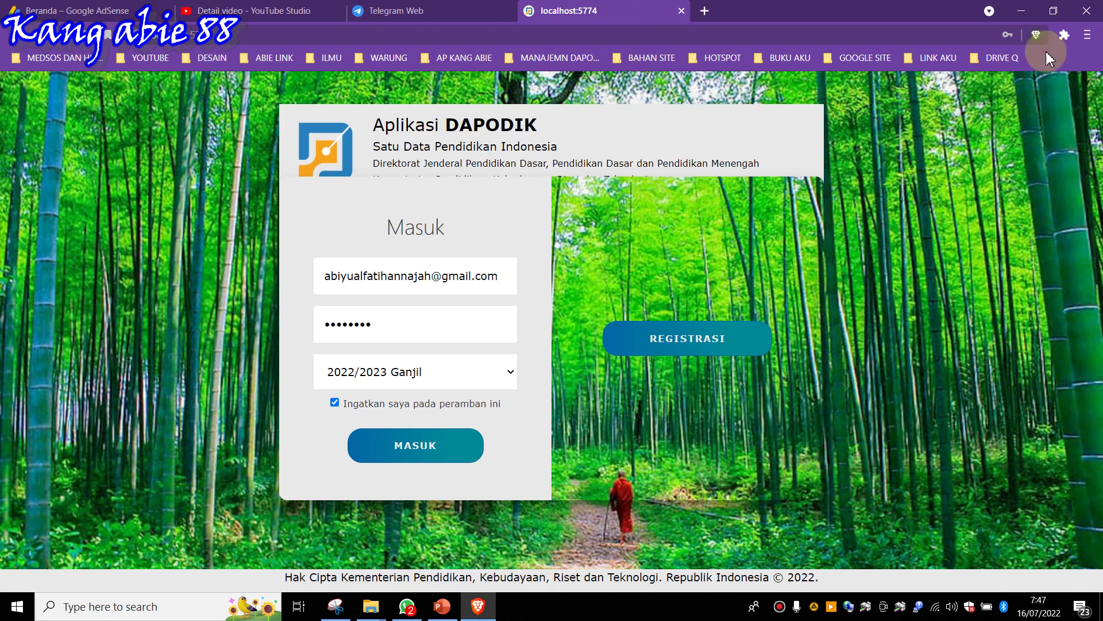
- Sign in with the saved account e-mail and password for 2022/2023 Ganjil, and enter KB AN-NAJAH as Operator Sekolah
click(419, 281)
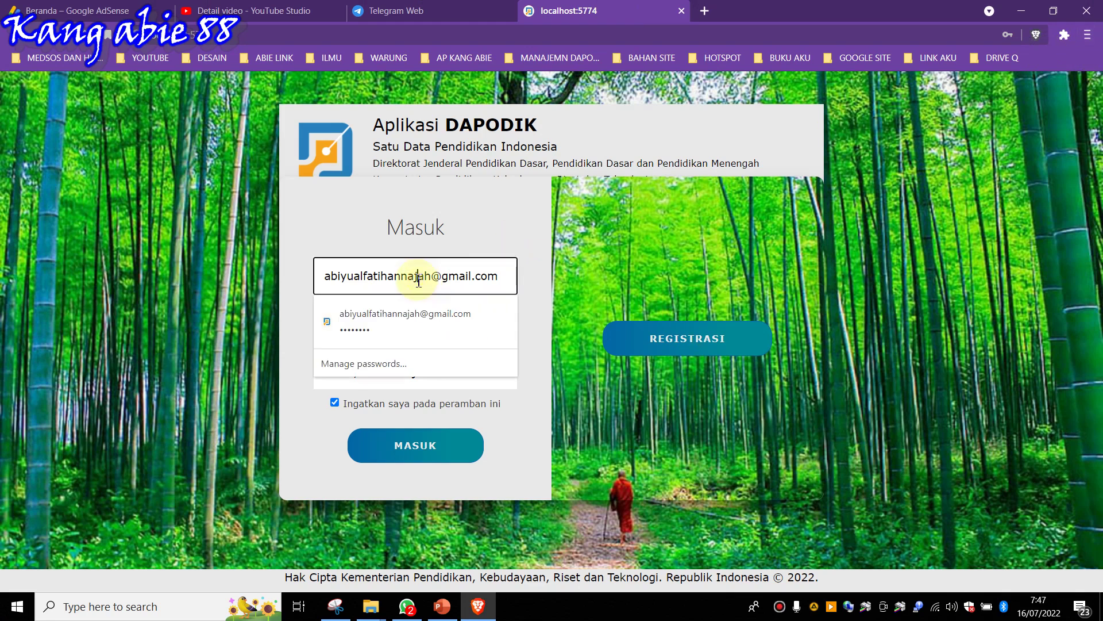
click(460, 323)
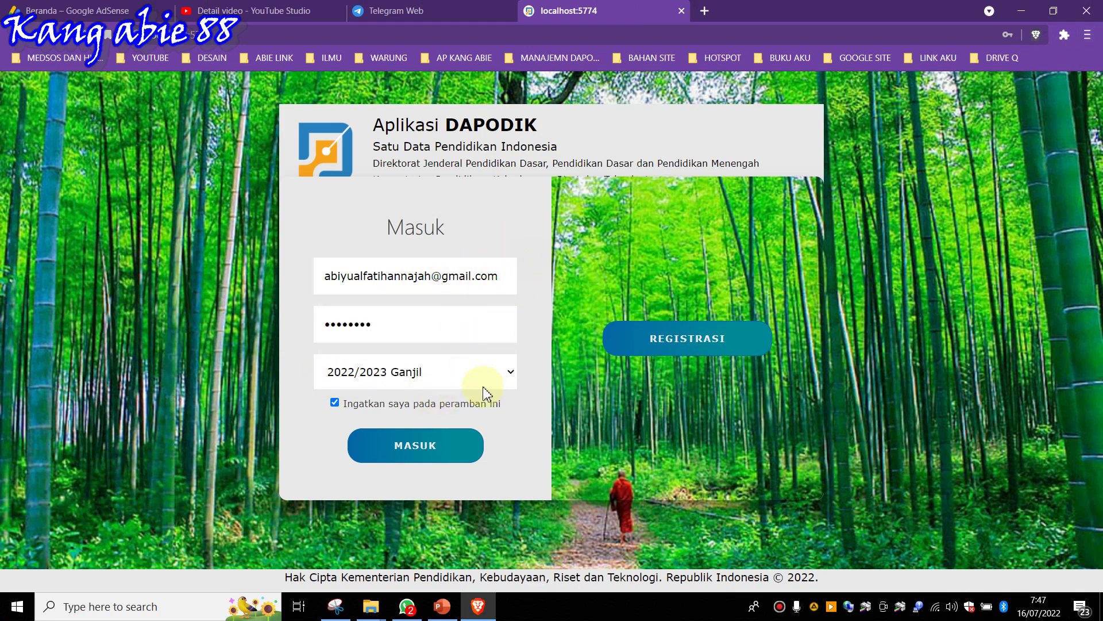
click(414, 457)
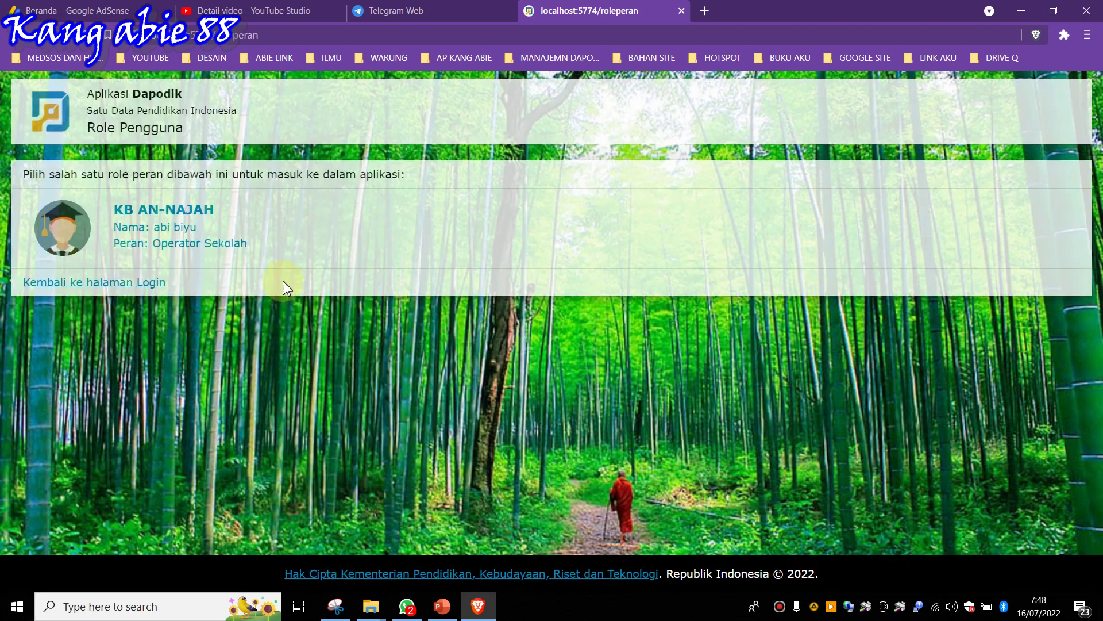
click(176, 235)
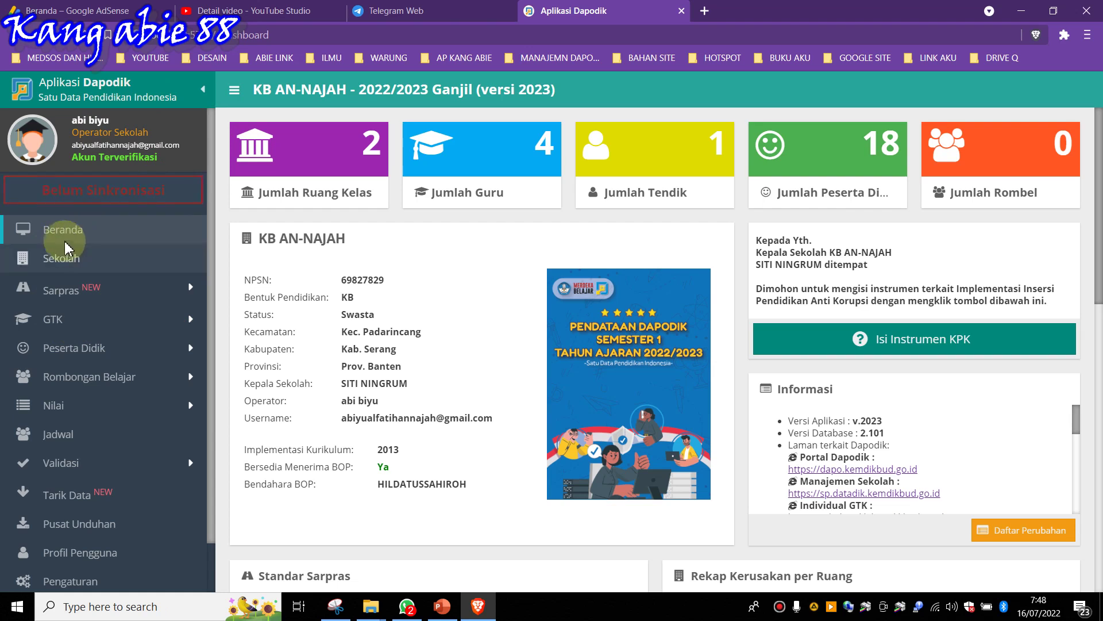
- Copy the active periodic data from TA 2021/2022 semester 2 using Salin Data Periodik on the Tanah Sekolah KB AN-NAJAH land record
click(60, 292)
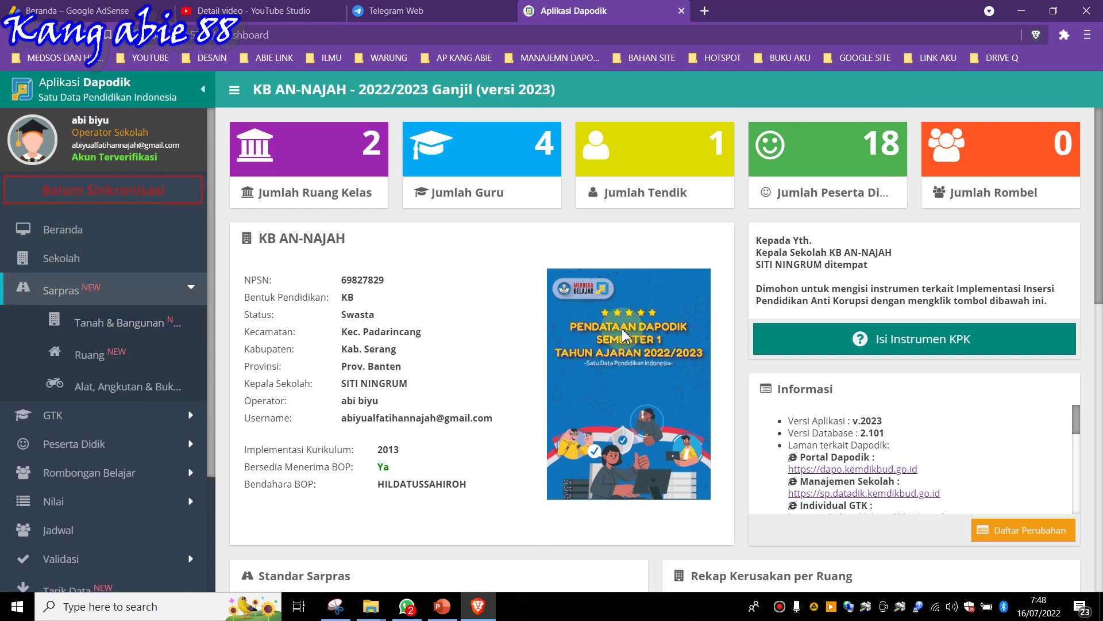
scroll(410, 324, down, 6)
scroll(410, 324, down, 1)
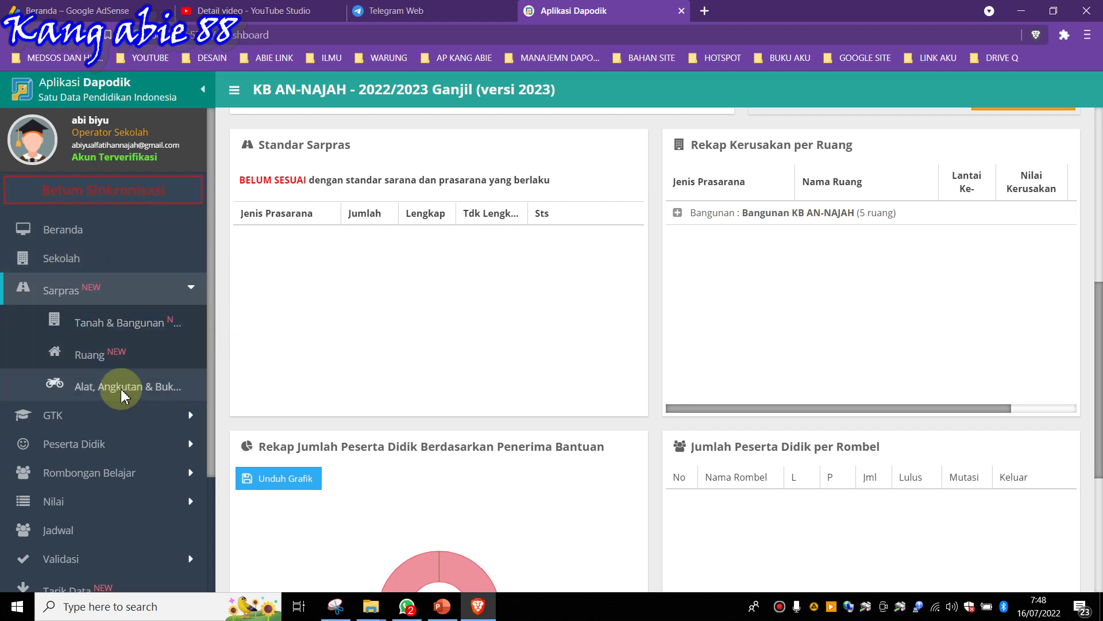
click(126, 334)
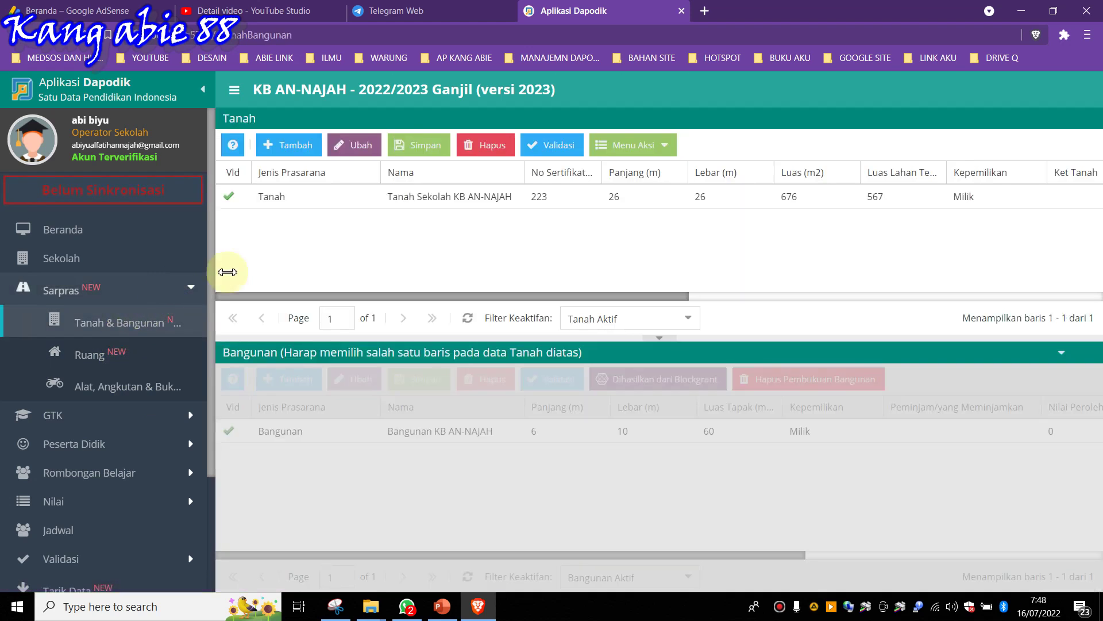
click(441, 207)
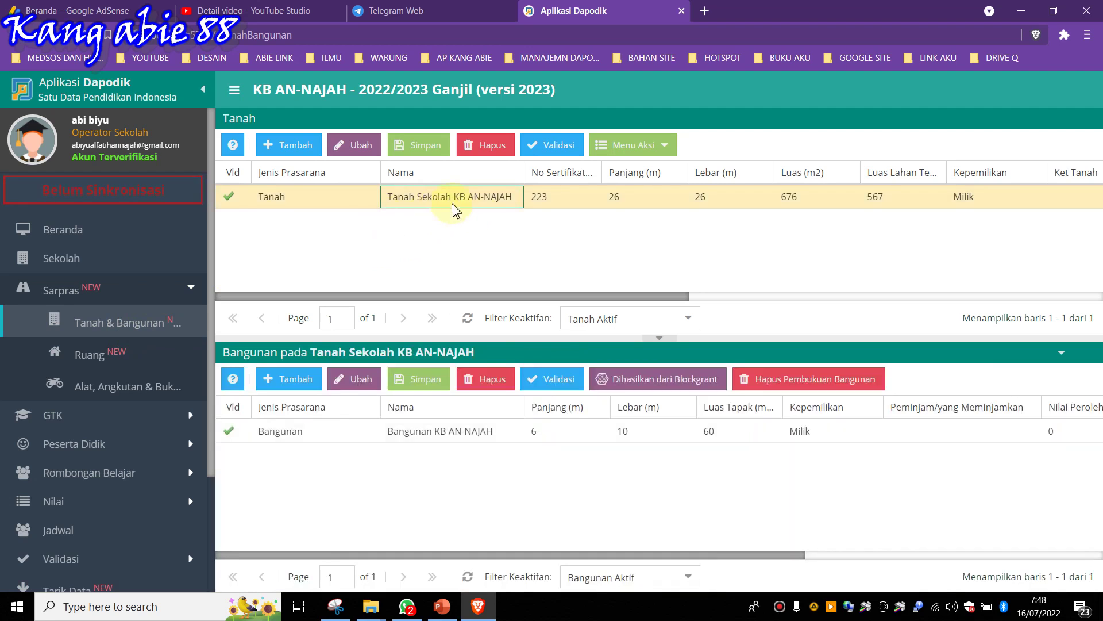
click(643, 156)
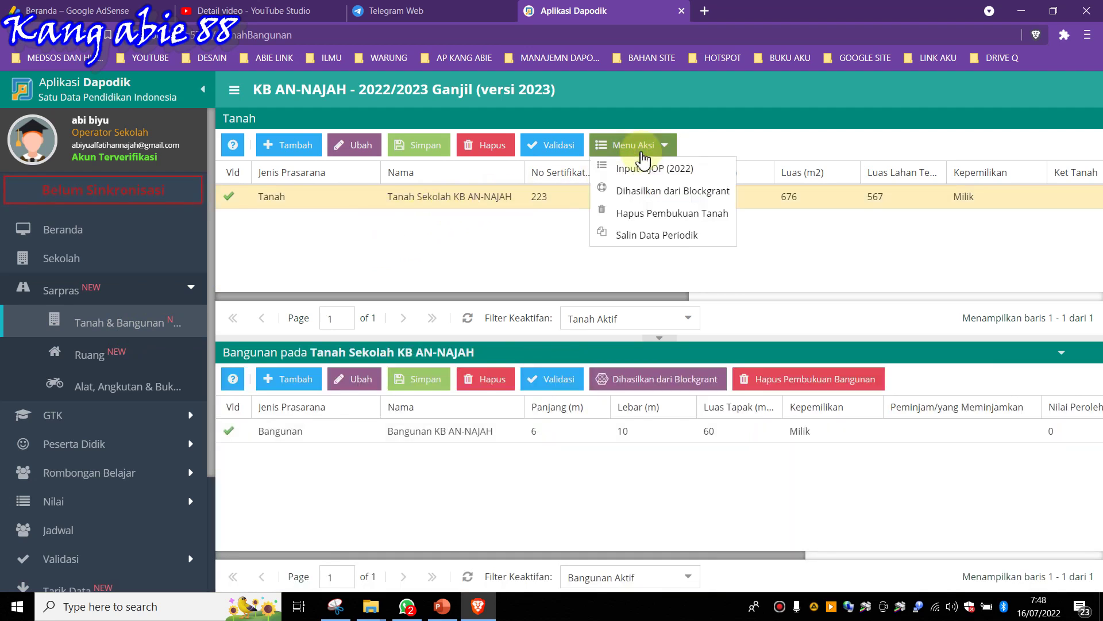
click(667, 236)
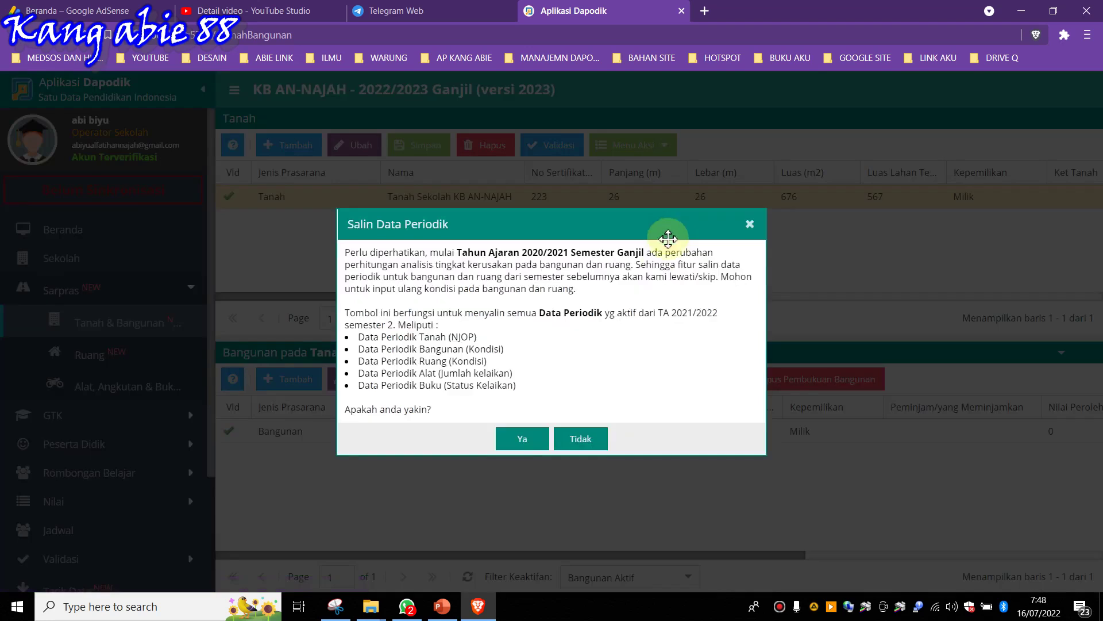
click(518, 440)
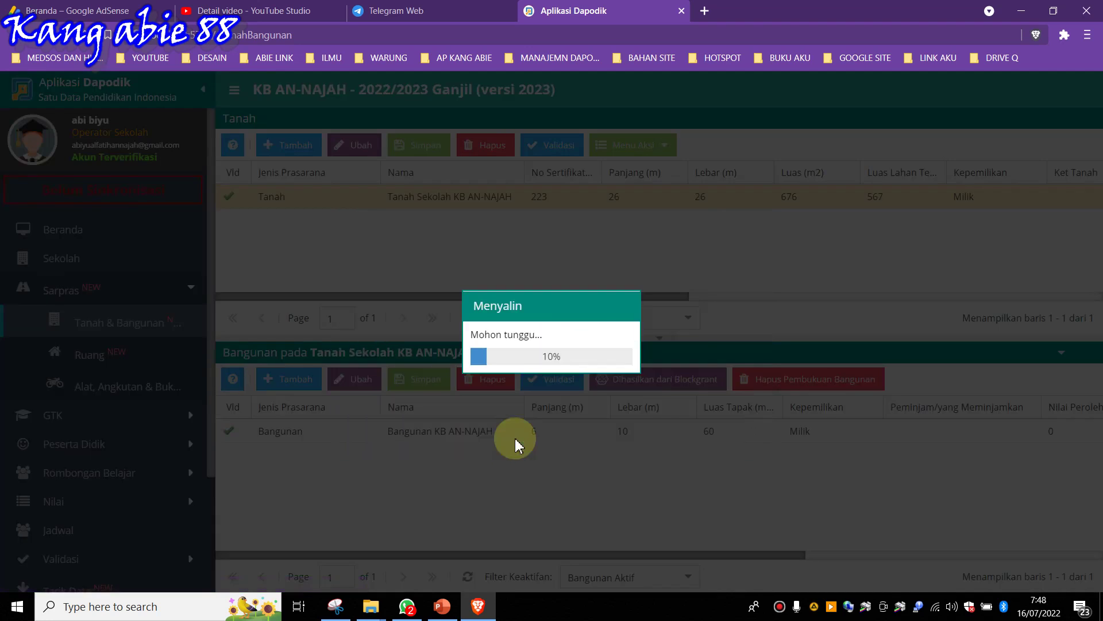
click(551, 385)
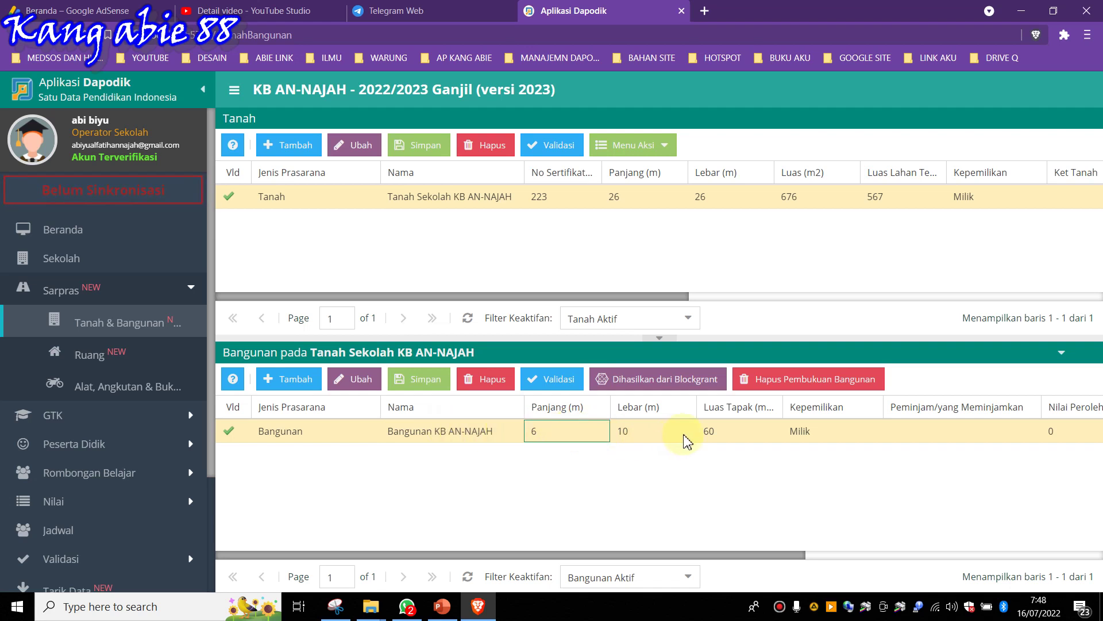
- Review the edit form of the building Bangunan KB AN-NAJAH and close it without changes
drag(571, 555, 480, 552)
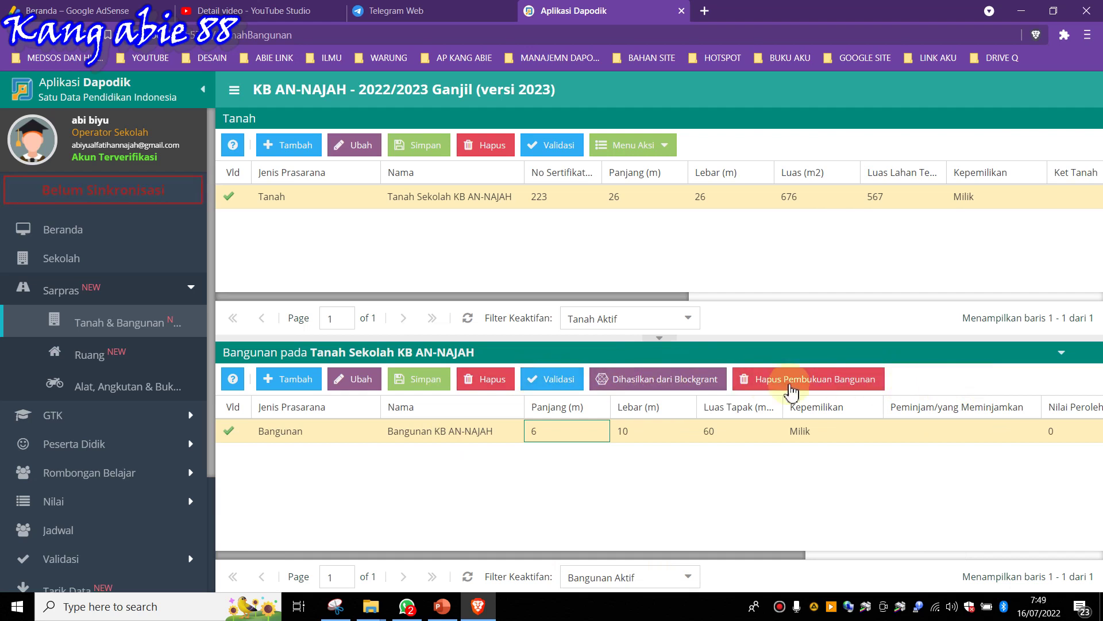
click(361, 379)
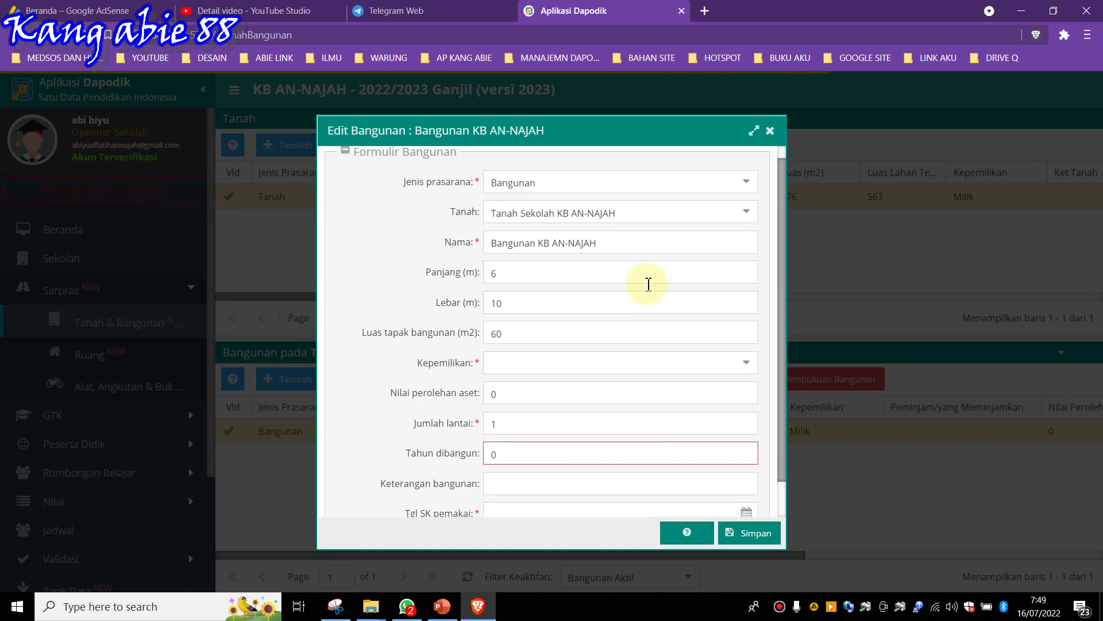
scroll(648, 283, down, 1)
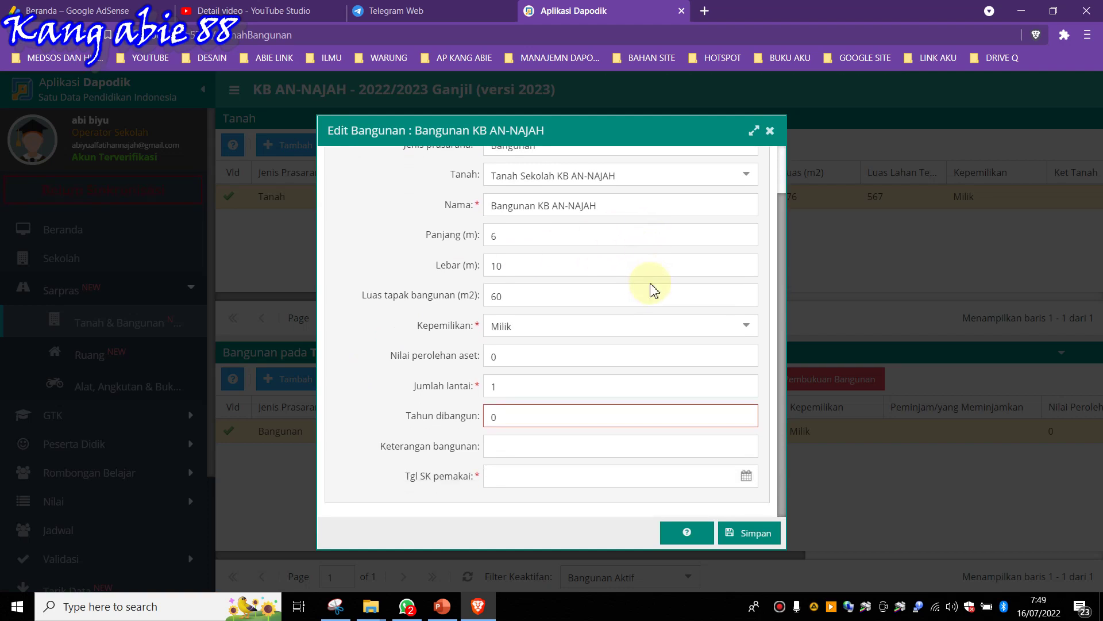
click(769, 133)
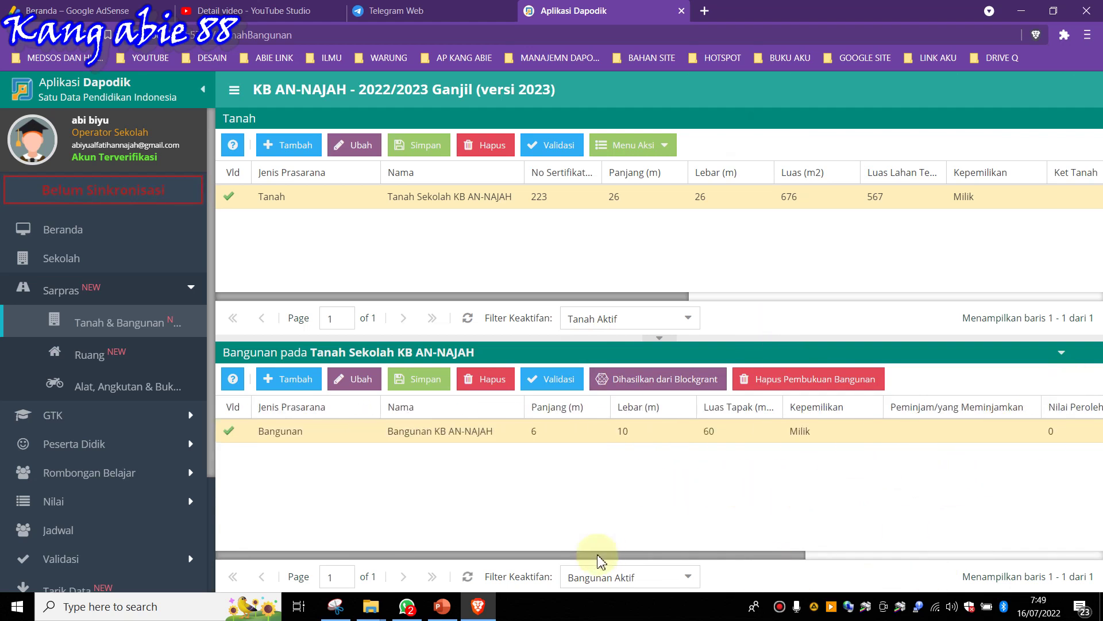
click(592, 384)
- Set the 2022/2023 room condition of classroom Kelompok A to Rusak Ringan and save it
click(101, 360)
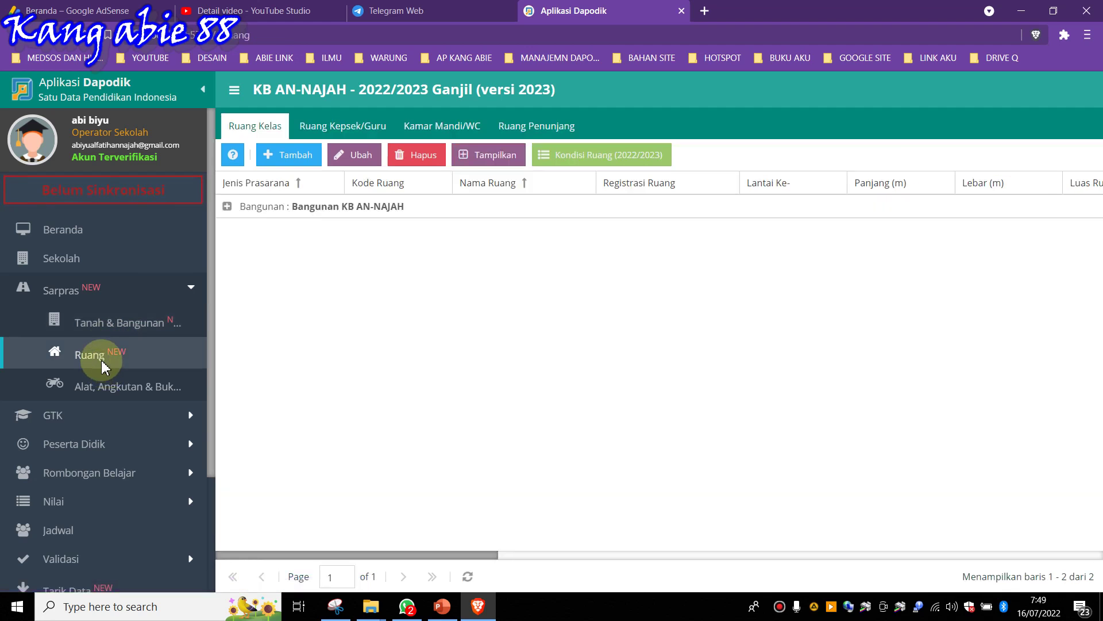
click(555, 130)
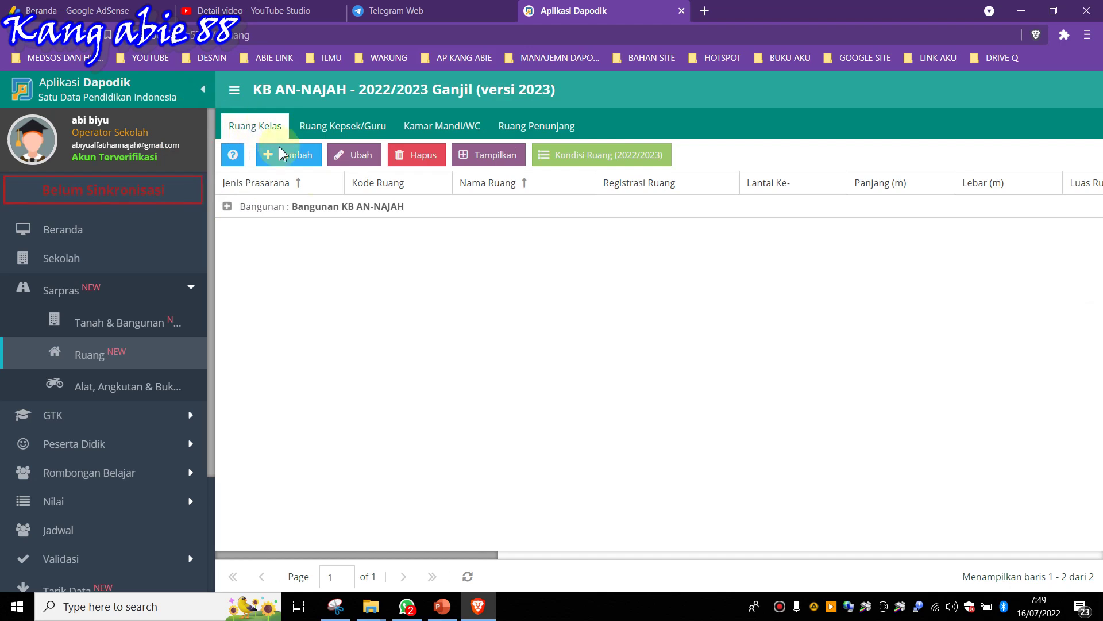
click(347, 212)
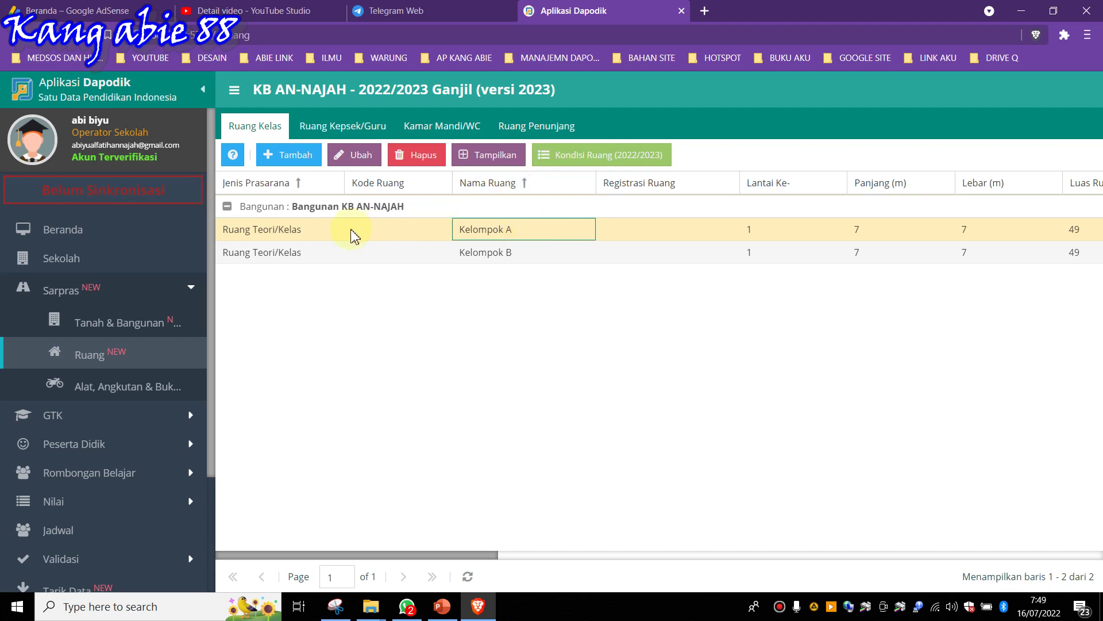
click(572, 161)
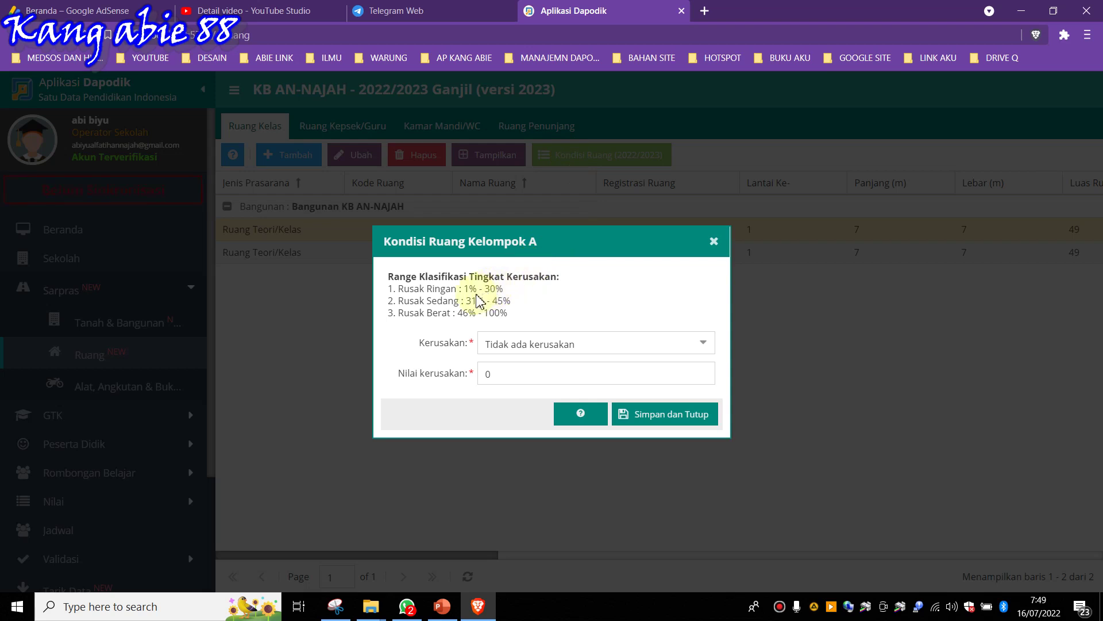
click(702, 345)
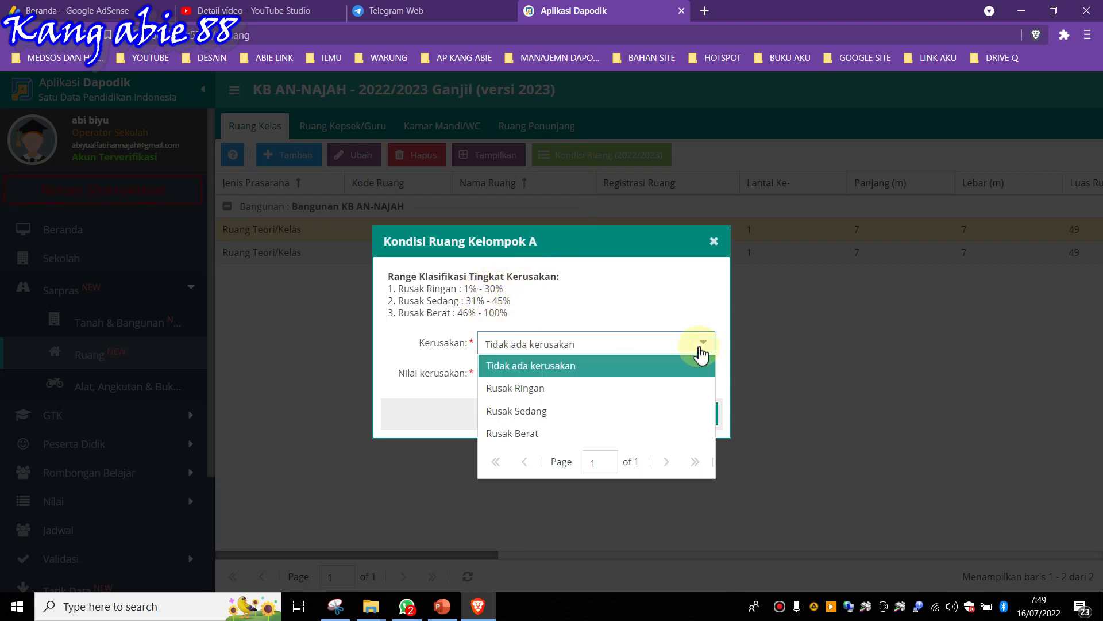
click(569, 388)
click(493, 372)
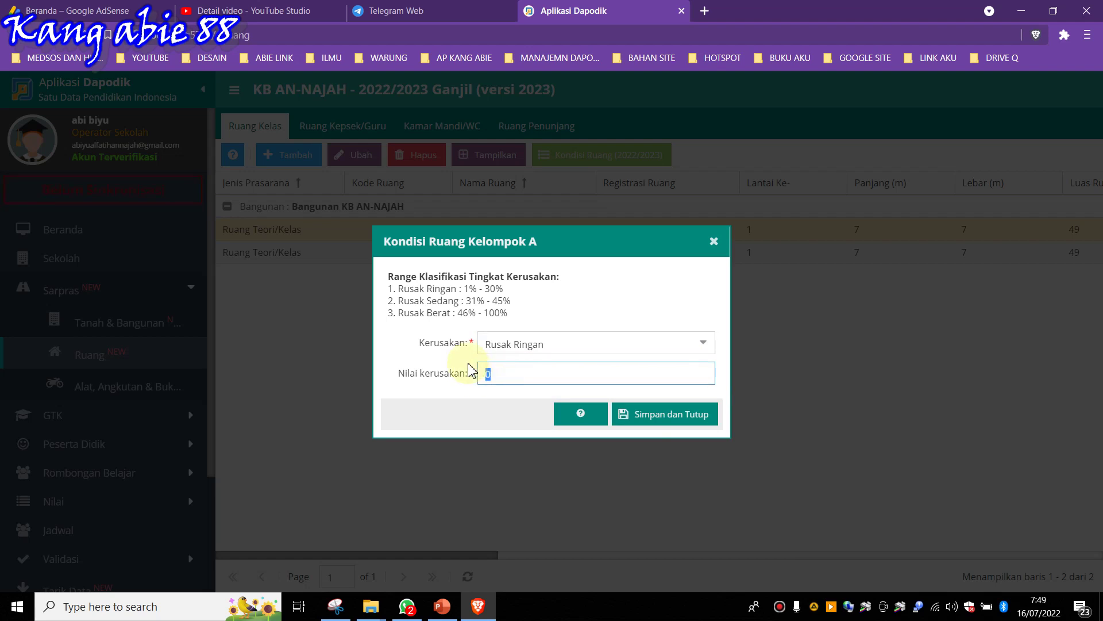
click(660, 418)
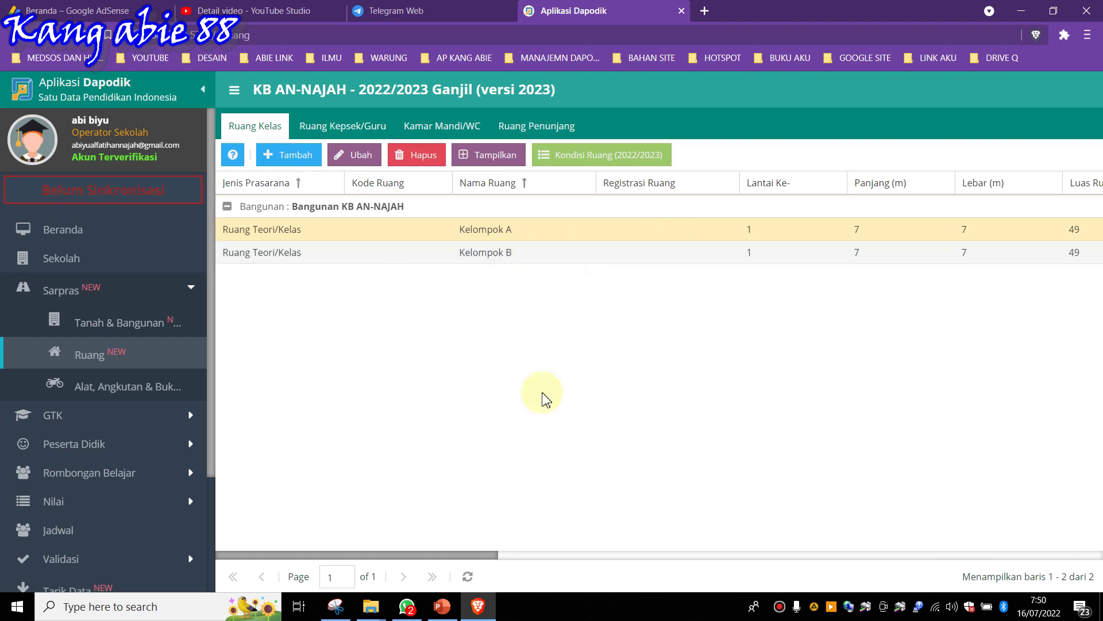
- Set the 2022/2023 room condition of classroom Kelompok B to Tidak ada kerusakan and save it
click(573, 257)
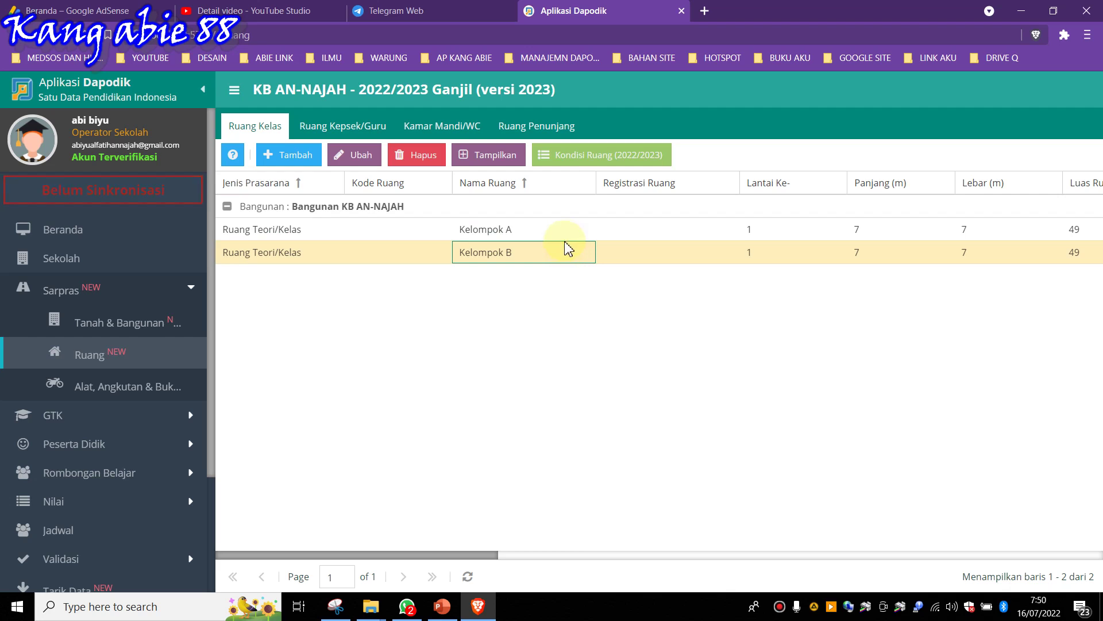
click(612, 161)
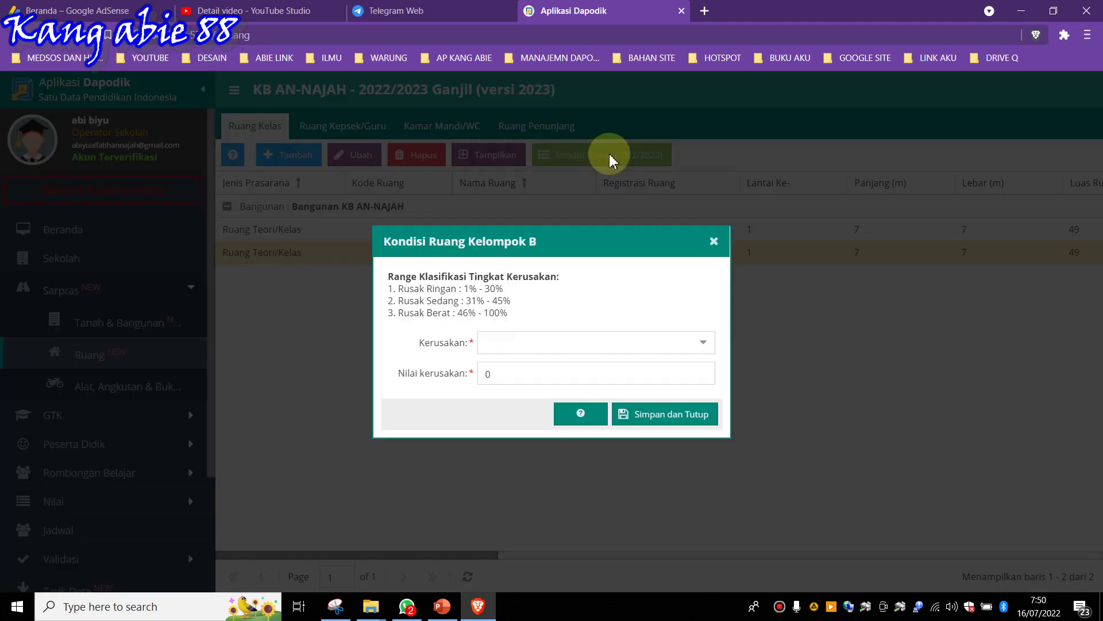
click(702, 345)
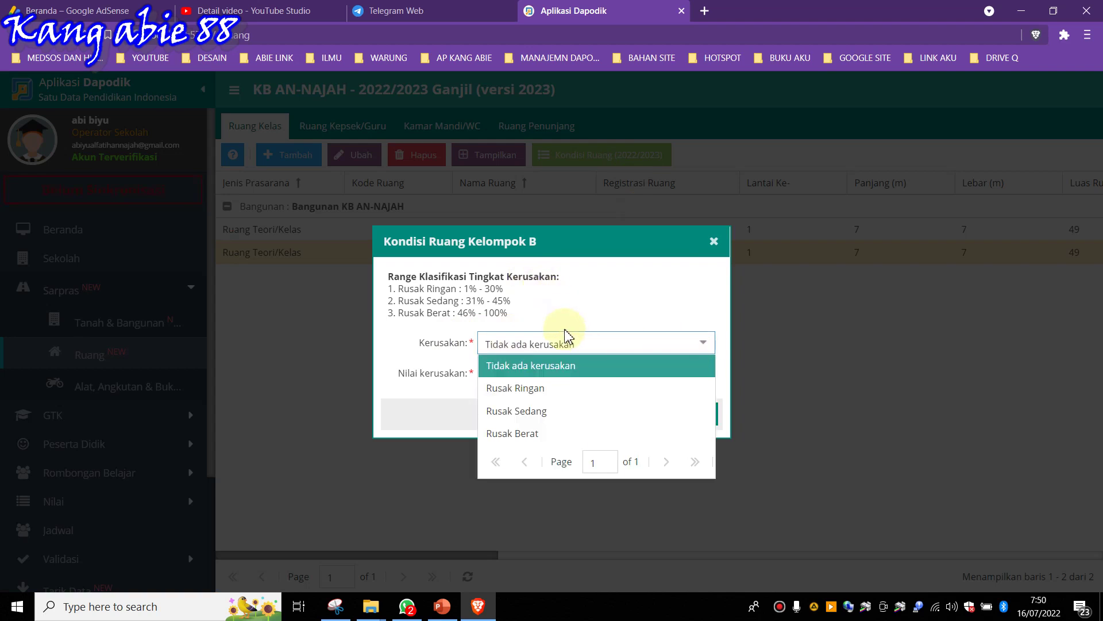
click(540, 374)
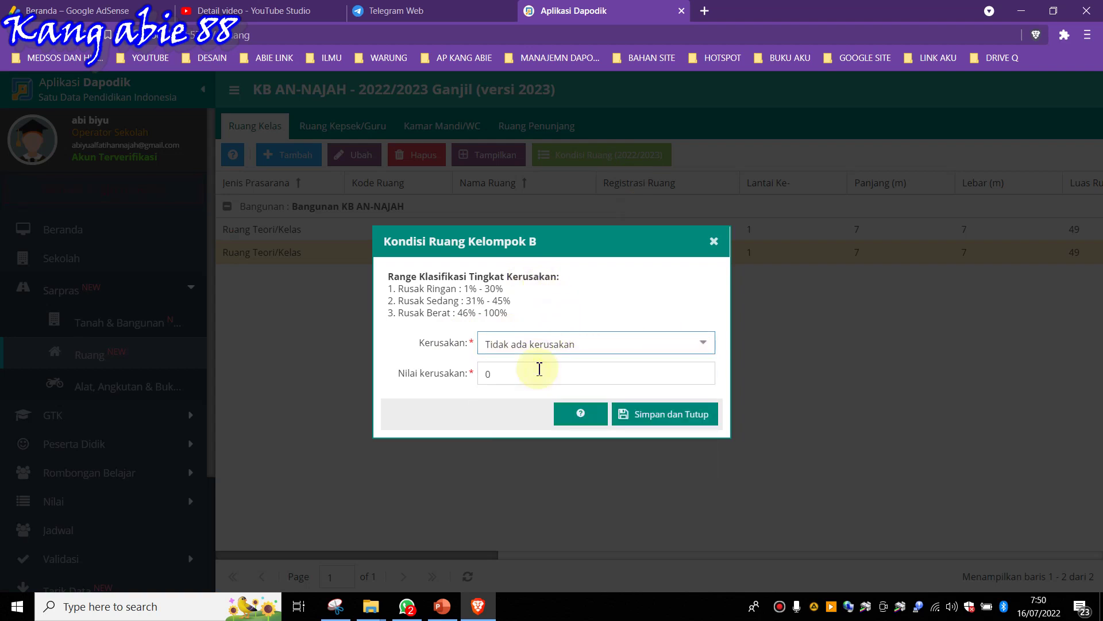
click(643, 416)
click(564, 373)
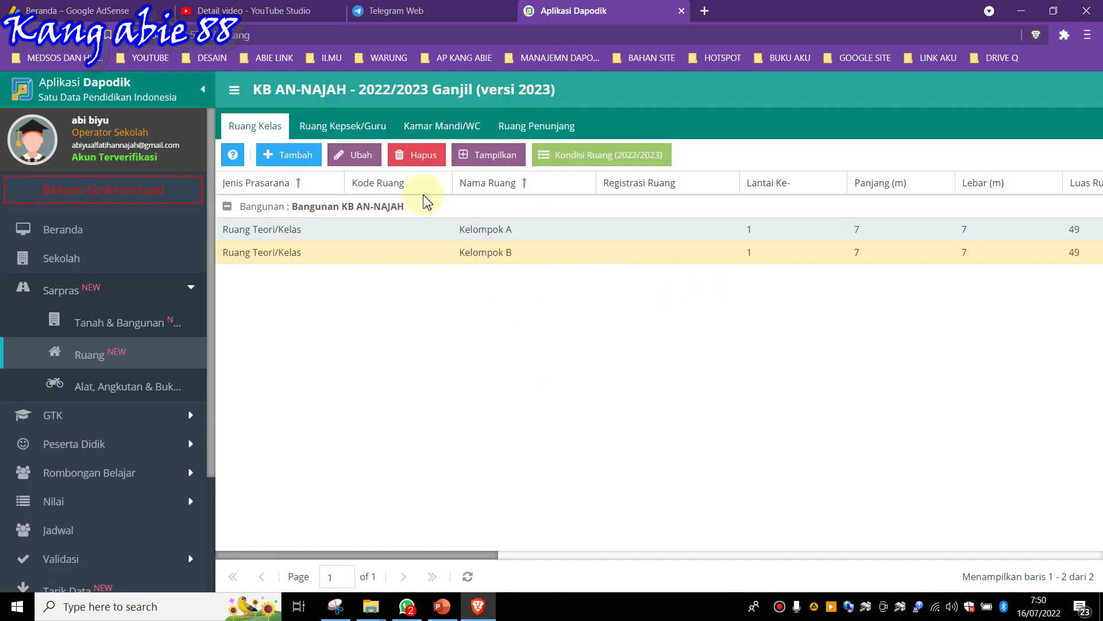
- Set the 2022/2023 condition of Ruang Guru to Rusak Ringan with a damage value of 1 and save it
click(362, 131)
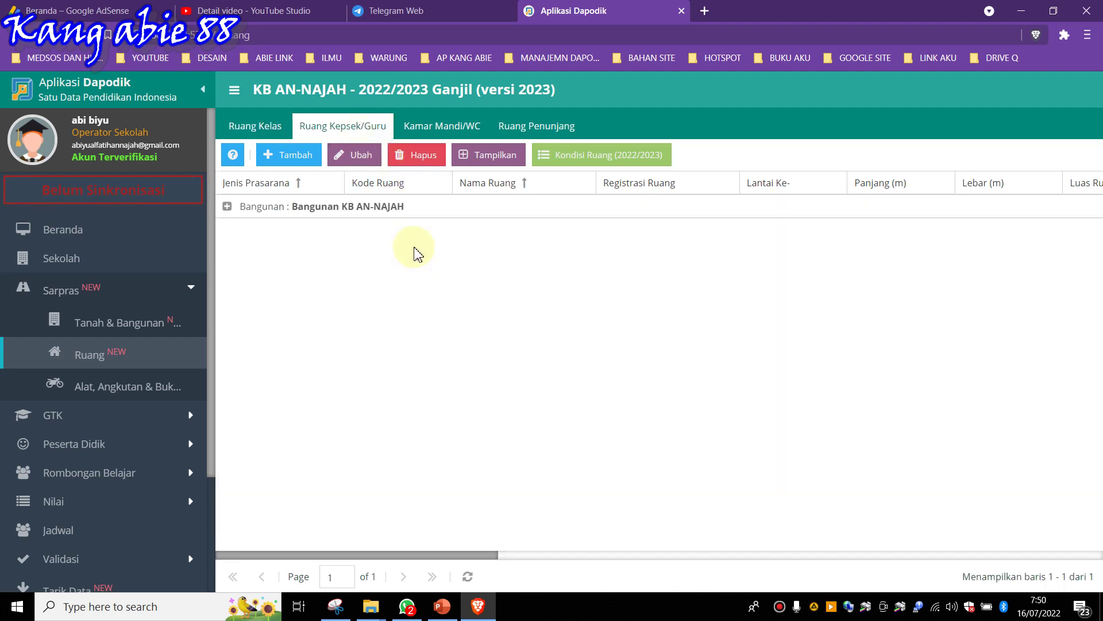
click(396, 212)
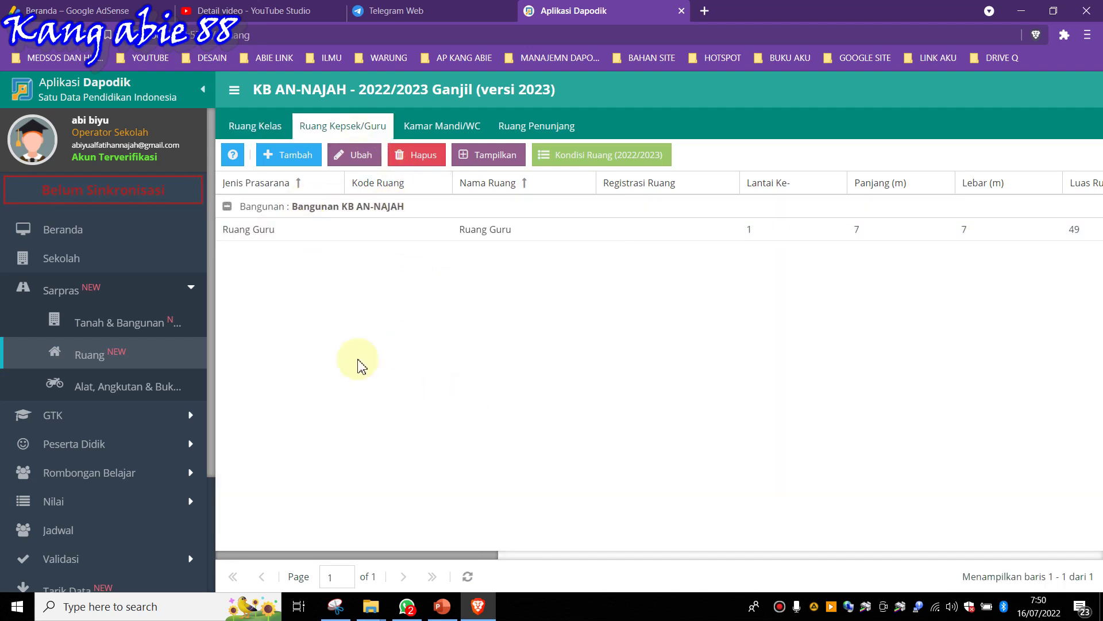
click(576, 156)
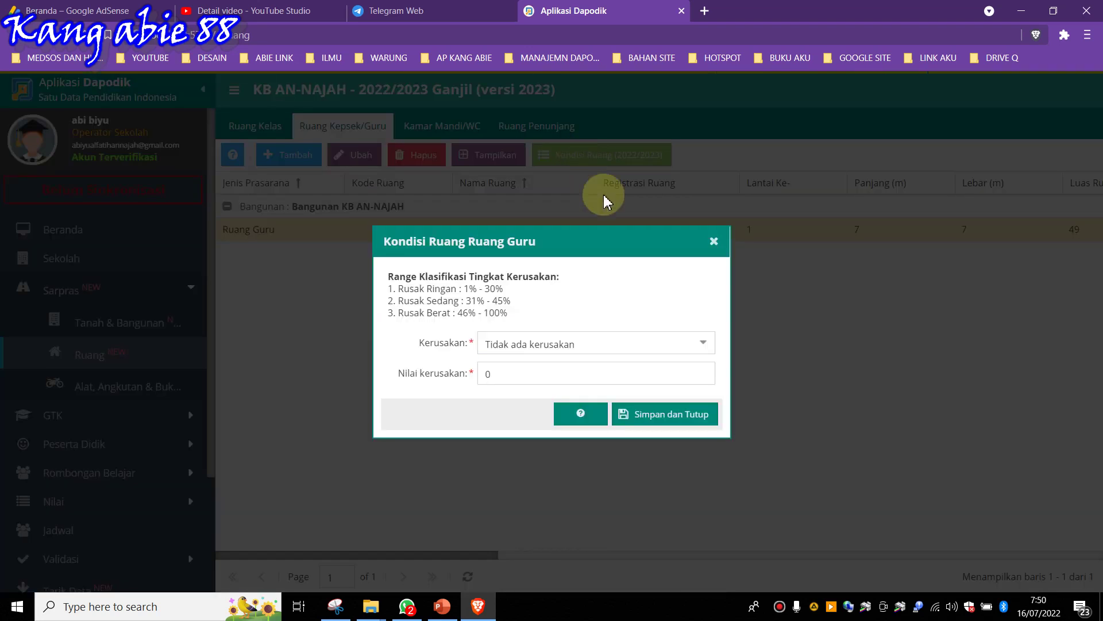
click(702, 343)
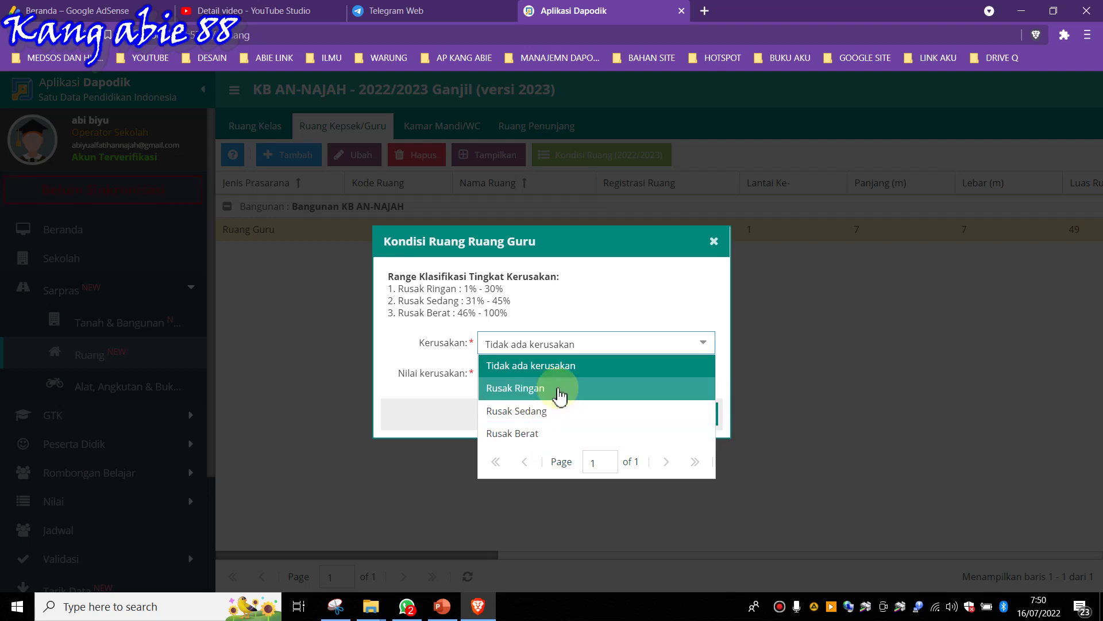
click(557, 389)
click(495, 370)
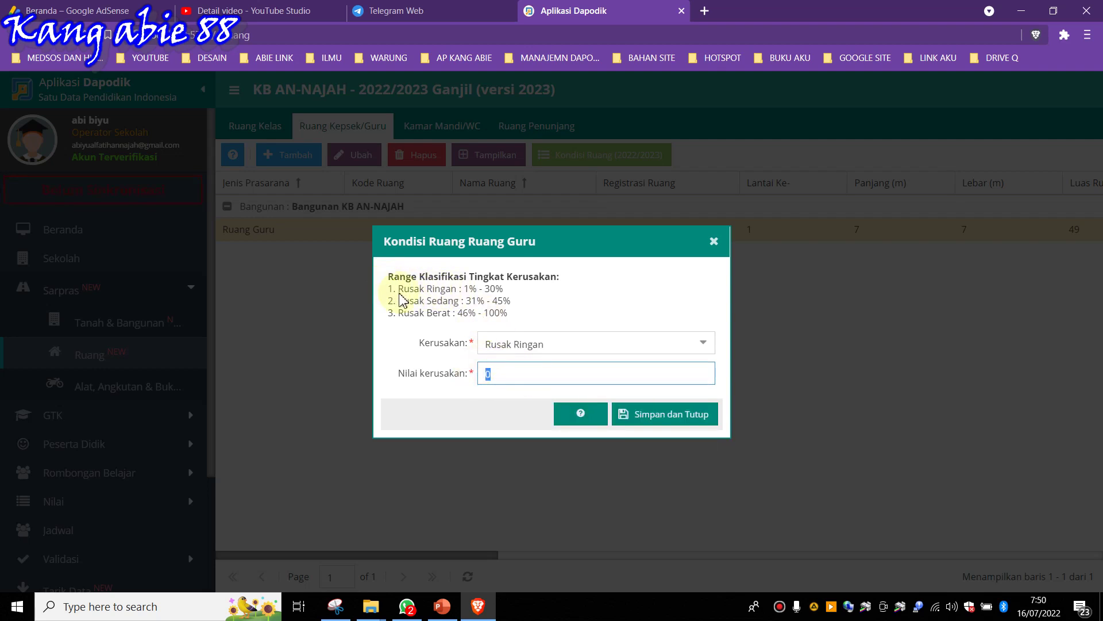
text(1)
click(627, 418)
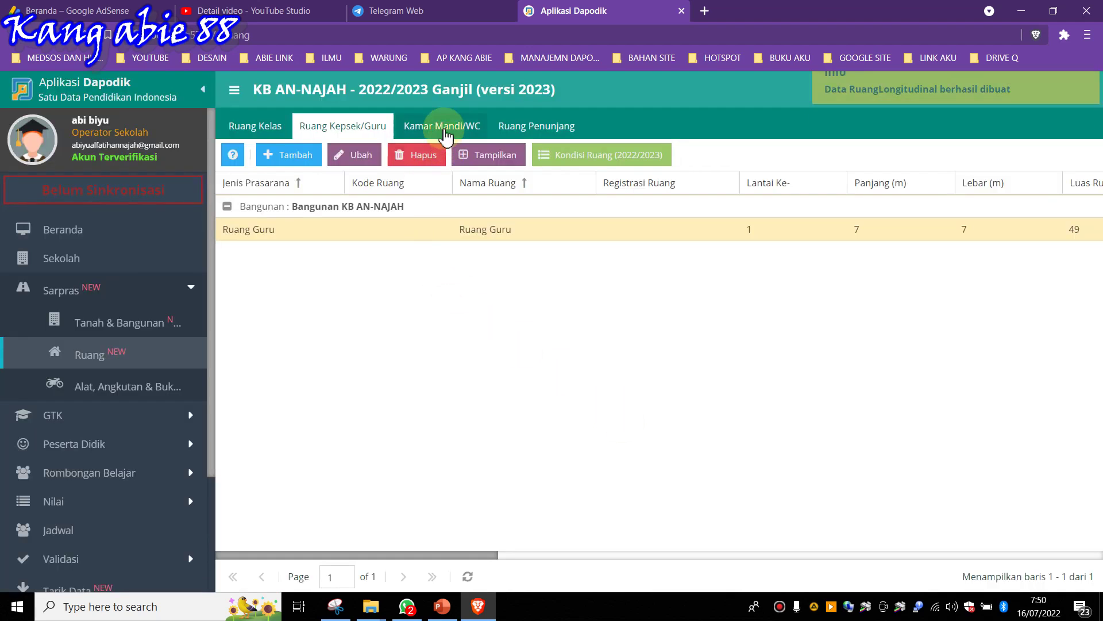
- Set the 2022/2023 condition of the toilet Wc Siswa Laki-laki to Rusak Ringan with a damage value of 1 and save it
click(441, 127)
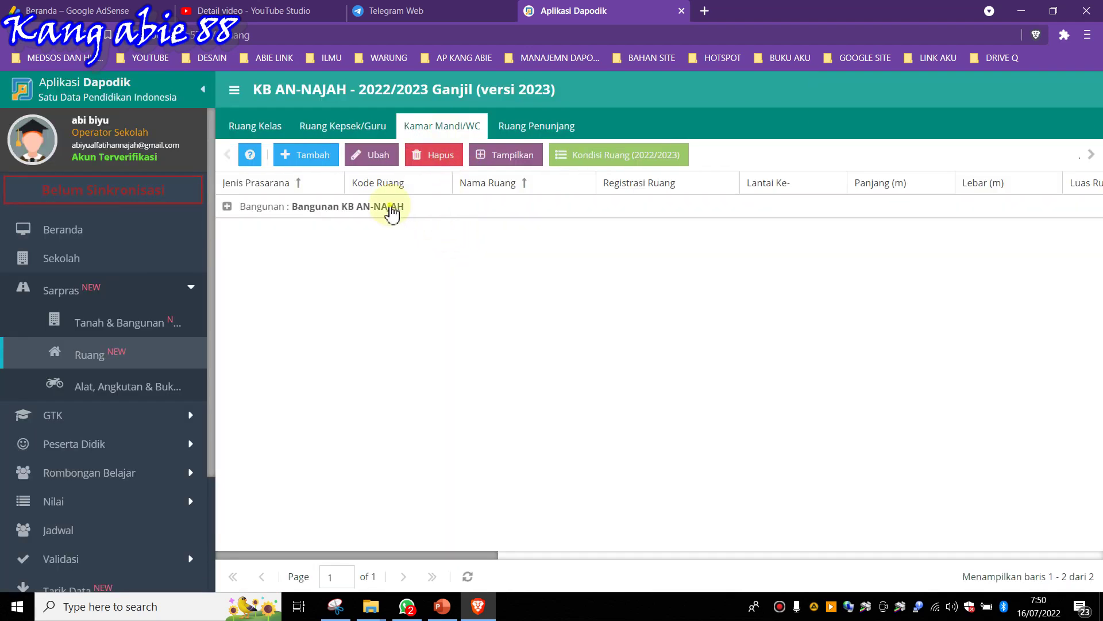
click(387, 207)
click(563, 232)
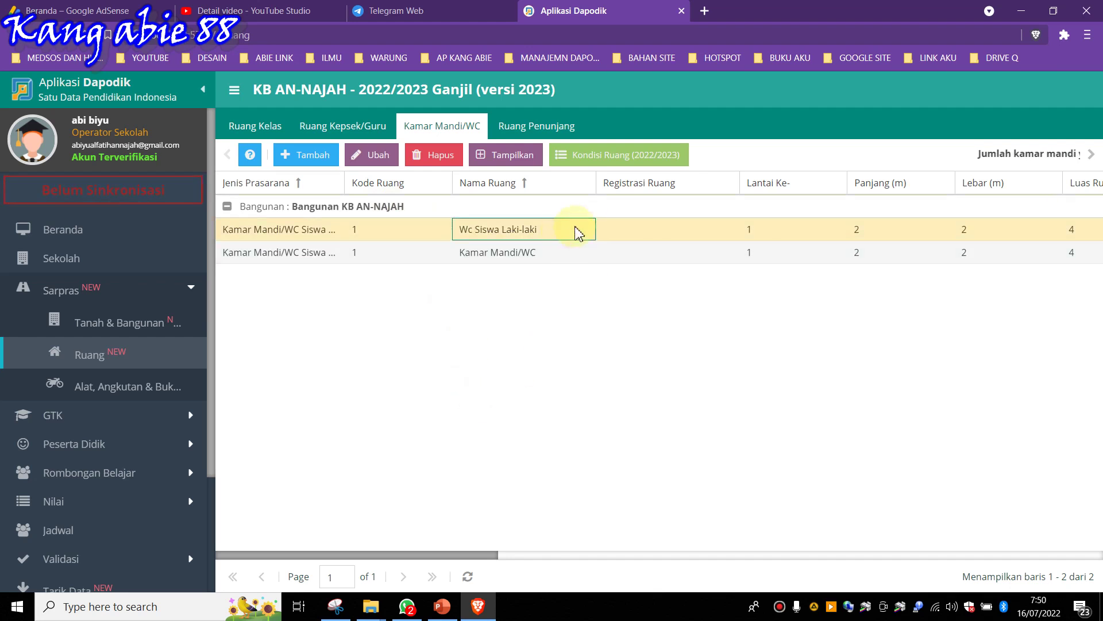
click(606, 156)
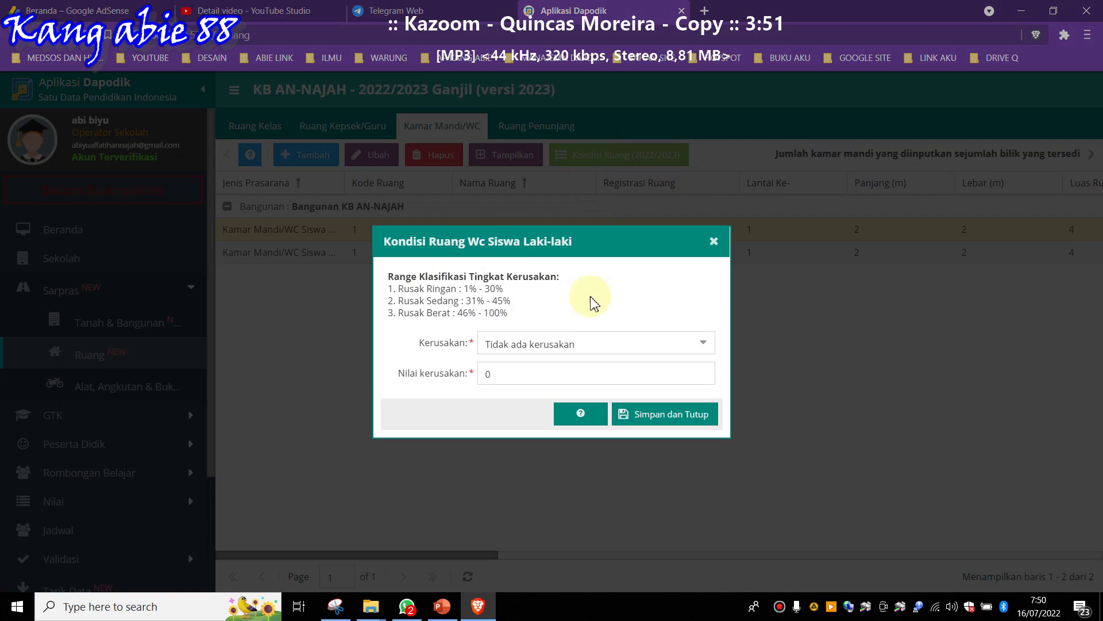
click(707, 345)
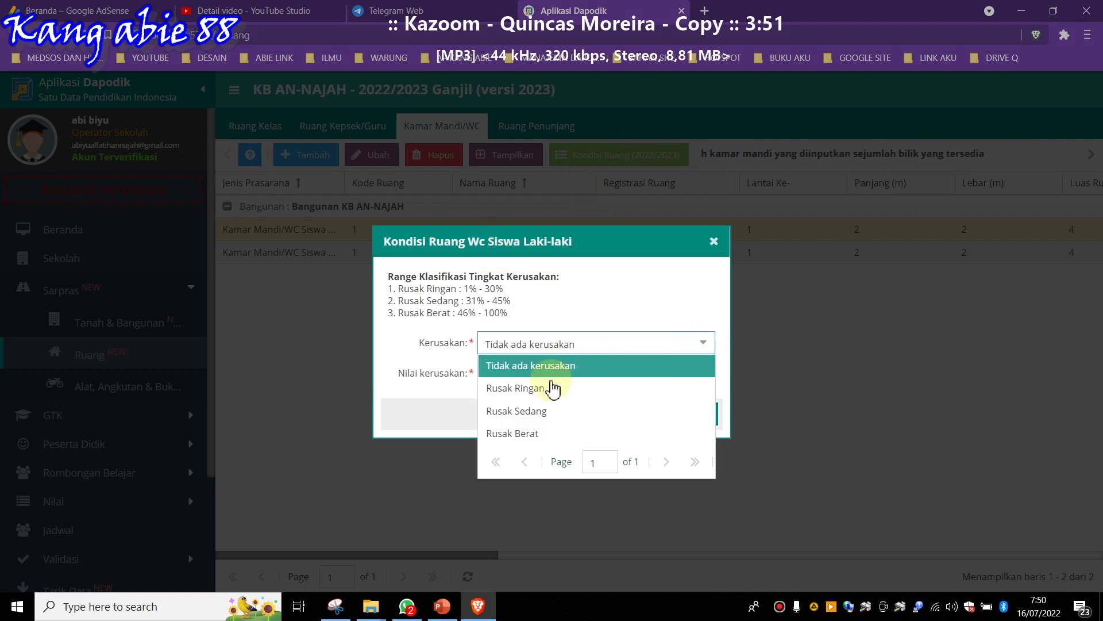
click(544, 388)
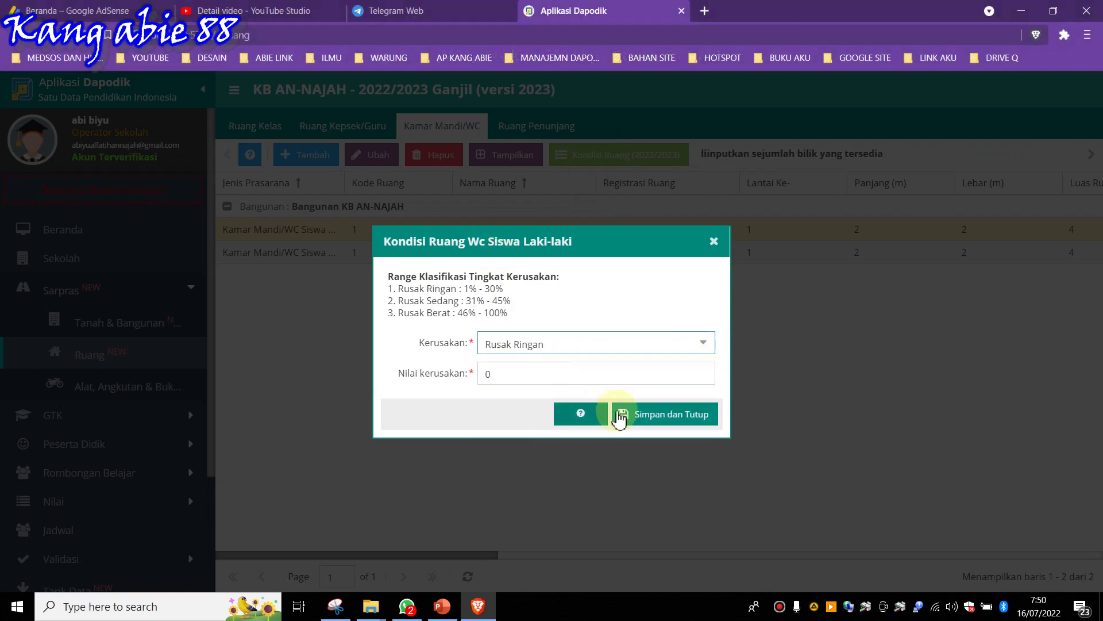
click(451, 374)
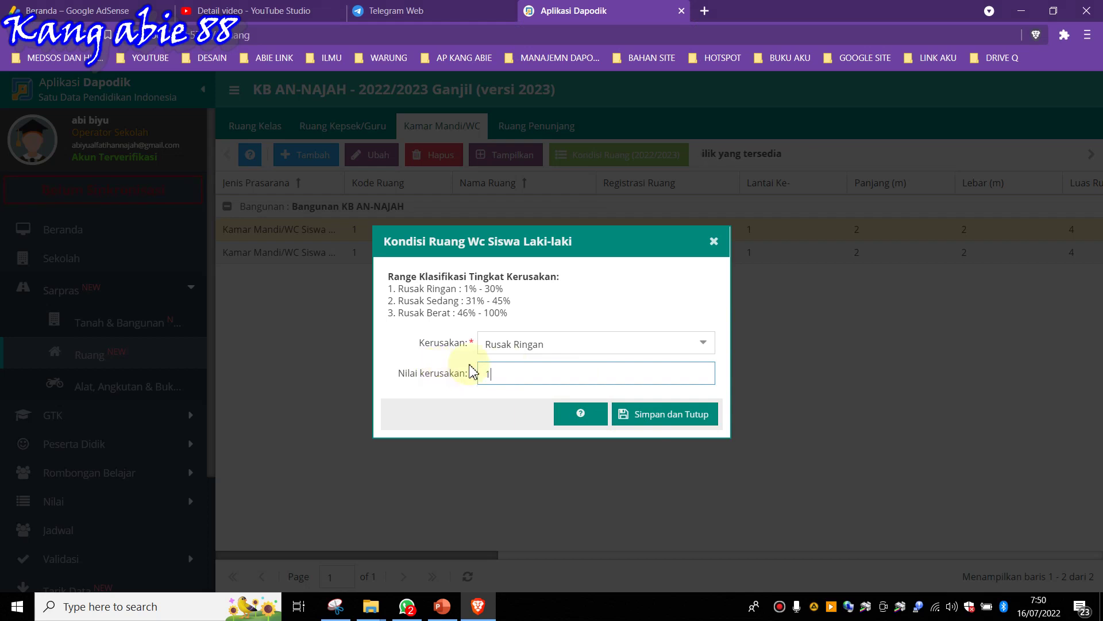
click(655, 423)
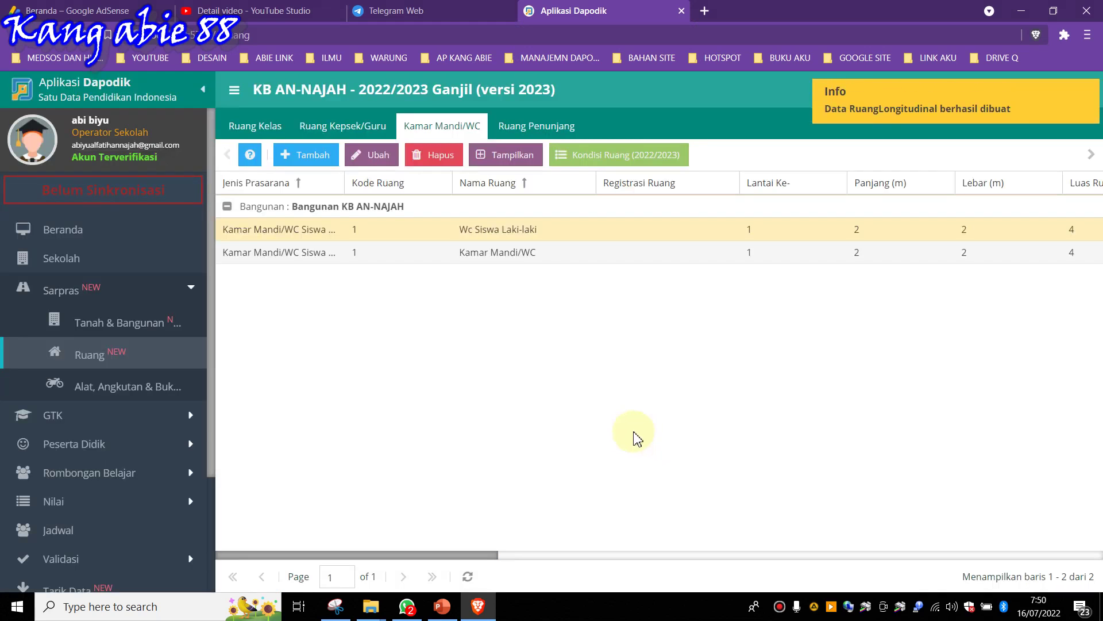
- Set the 2022/2023 condition of the room Kamar Mandi/WC to Rusak Ringan with a damage value of 1 and save it
click(538, 254)
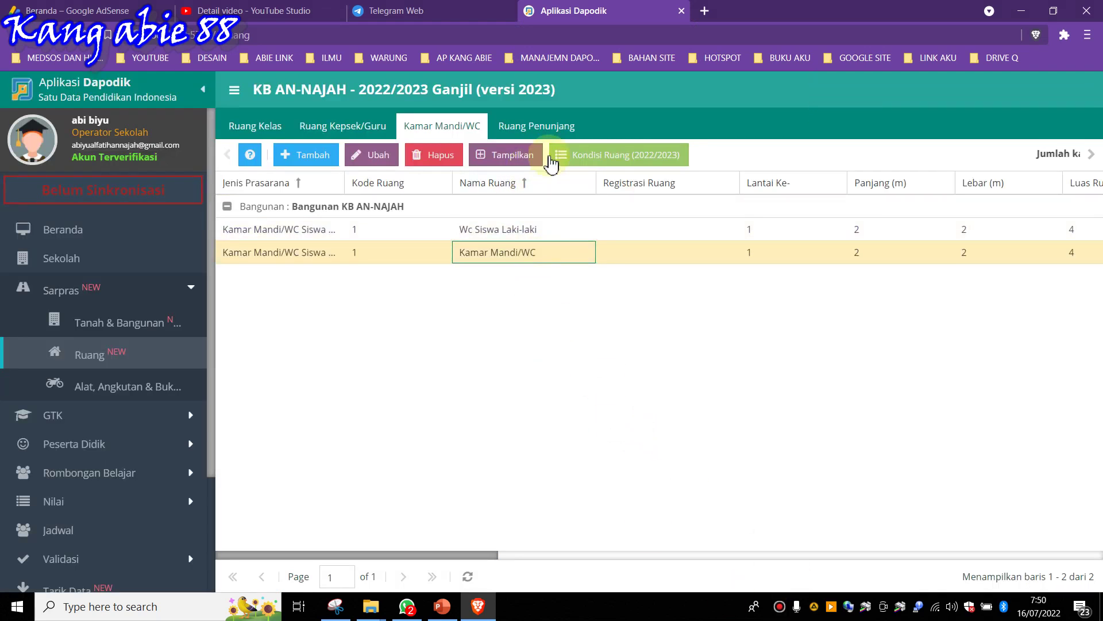
click(600, 166)
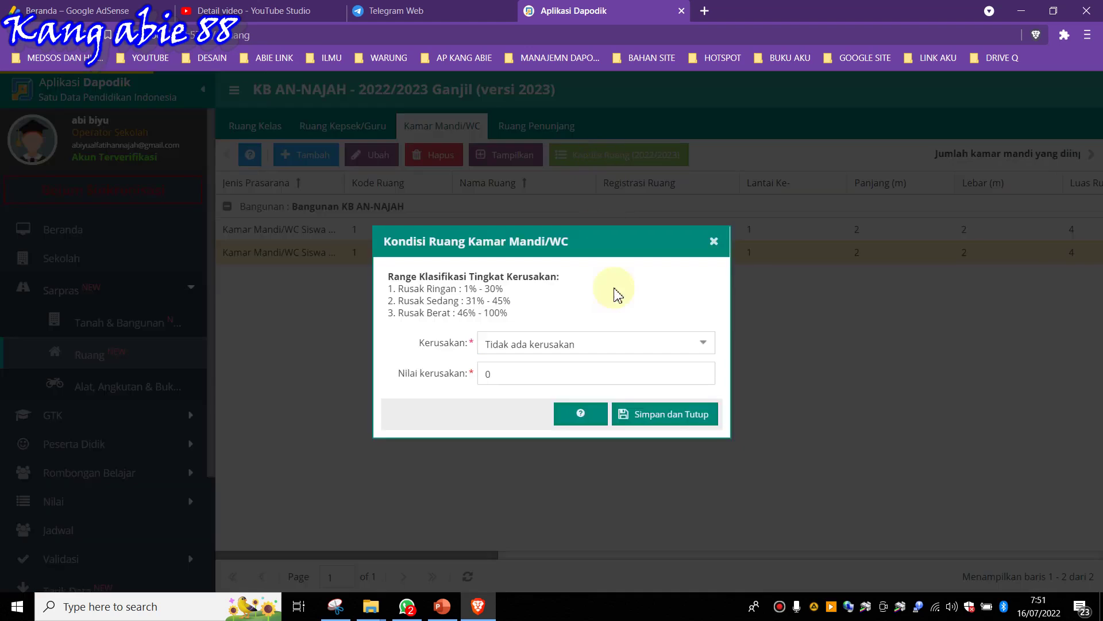
click(701, 345)
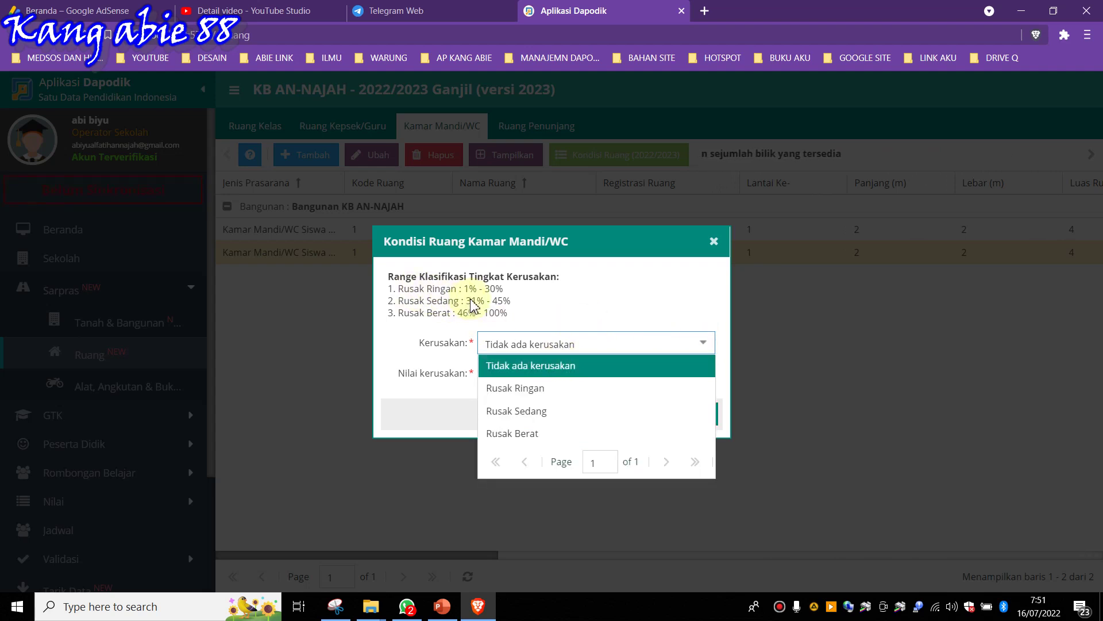
click(561, 402)
click(554, 374)
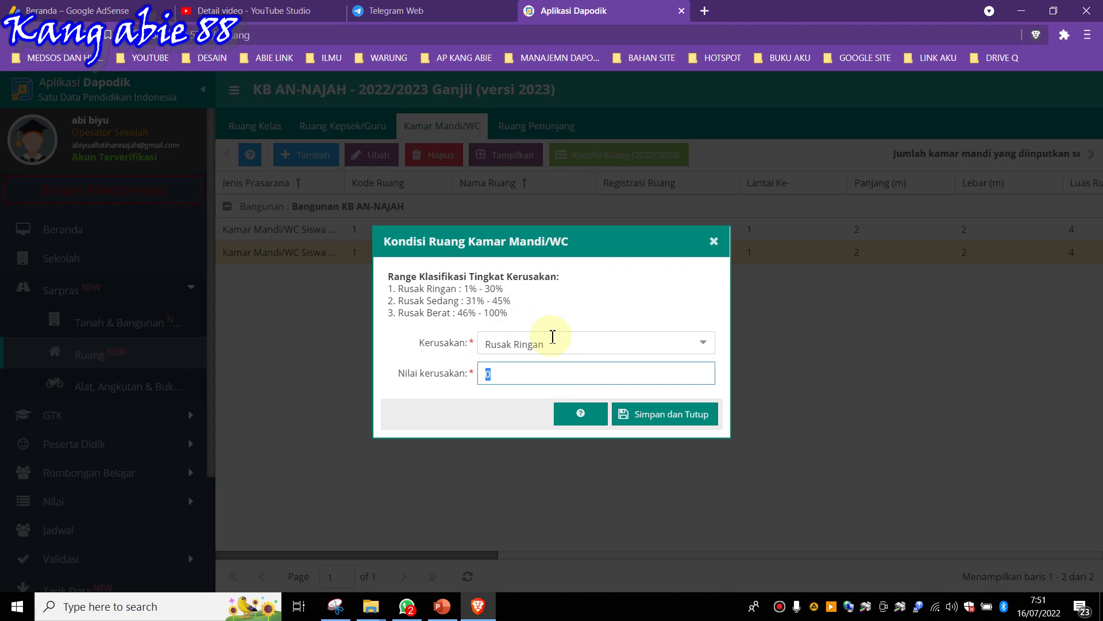
text(1)
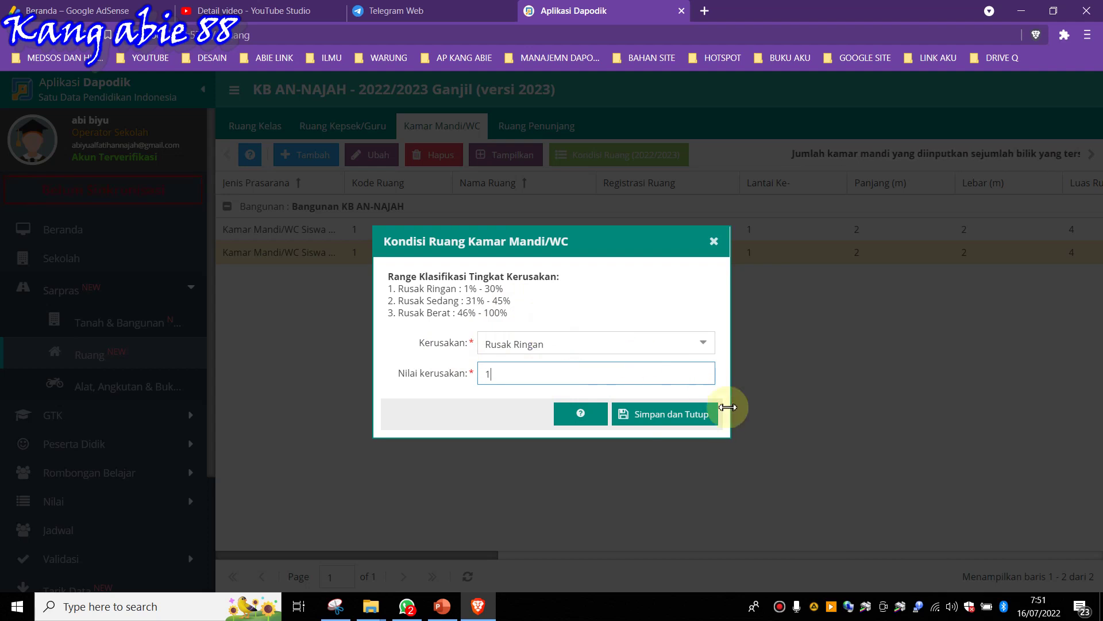
click(661, 428)
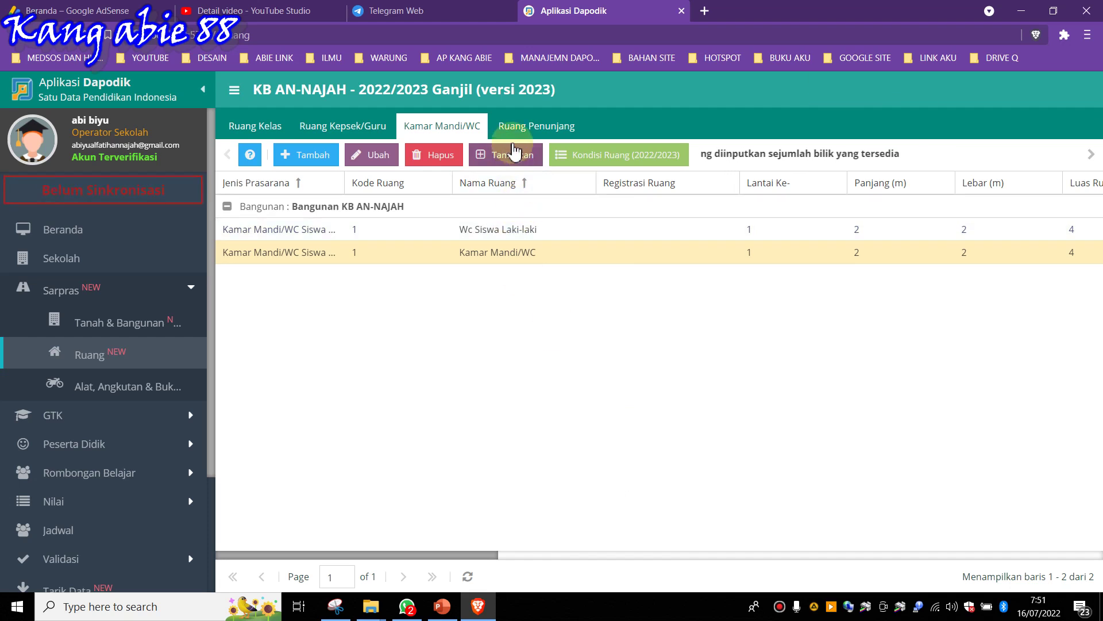
- Check the list of supporting rooms and look back through the toilet, headmaster/teacher and classroom lists
click(521, 127)
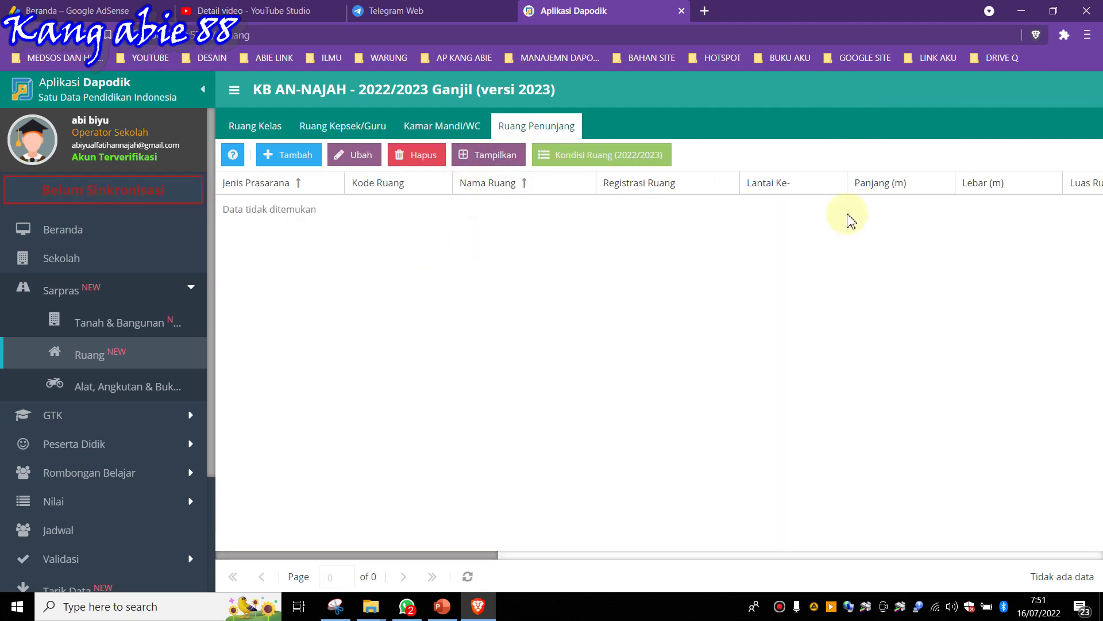
click(444, 130)
click(366, 132)
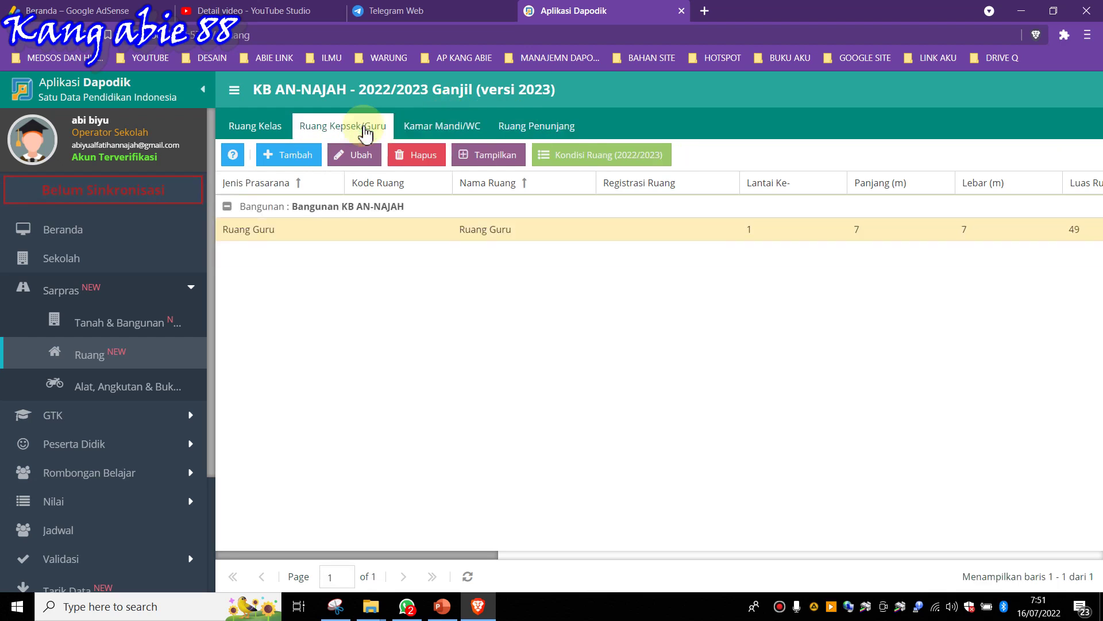
click(265, 131)
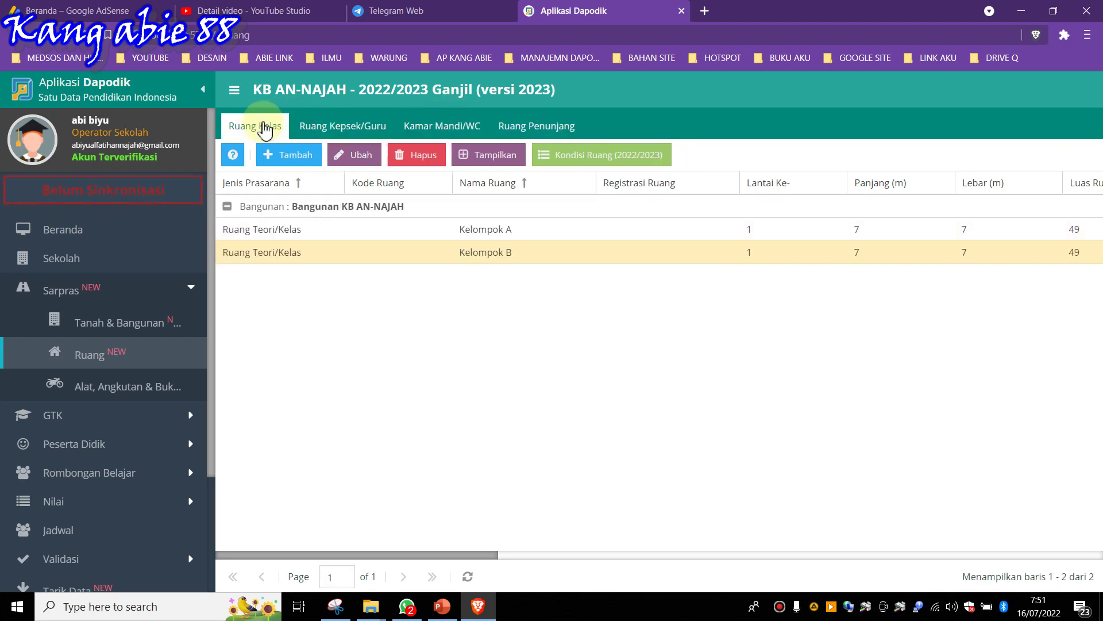
- Show the equipment records of classroom Kelompok A and select the Kursi Guru record
click(118, 391)
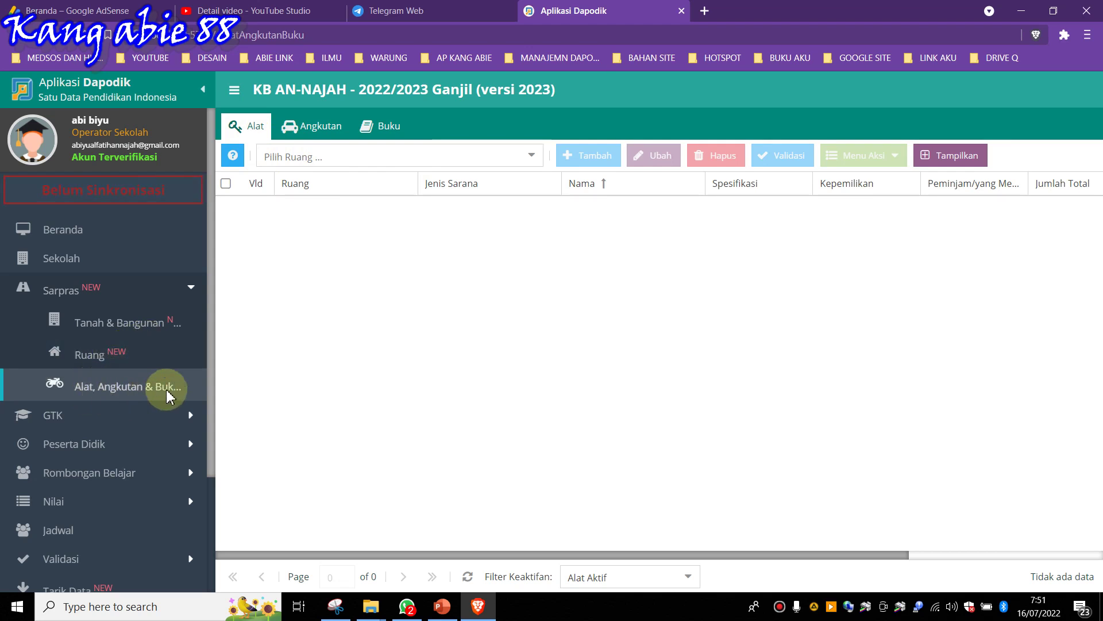
click(309, 127)
click(246, 127)
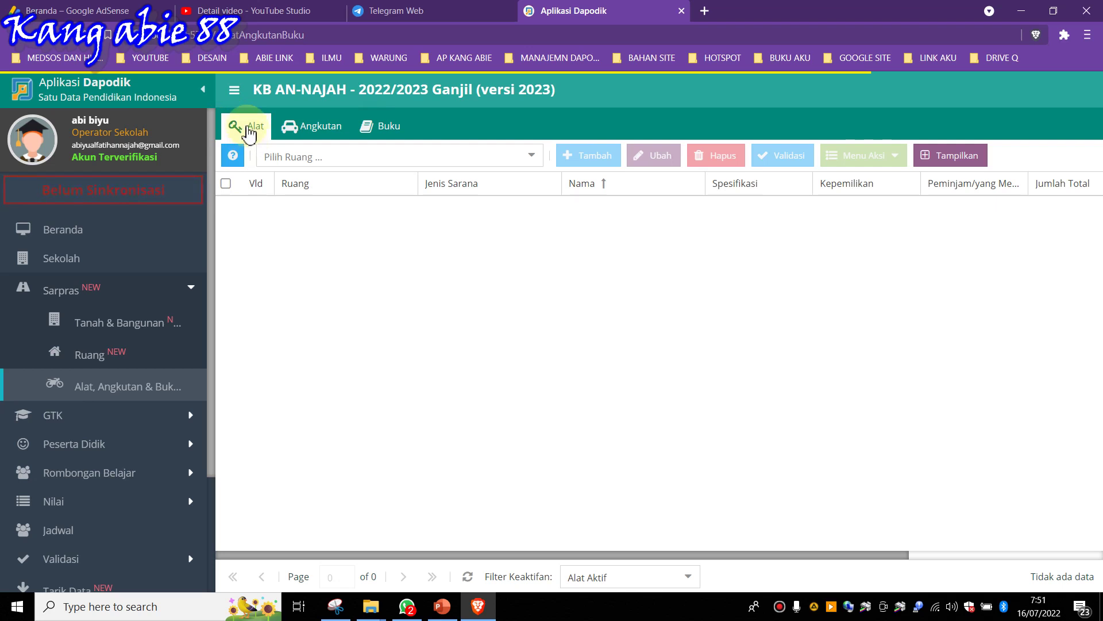
click(529, 162)
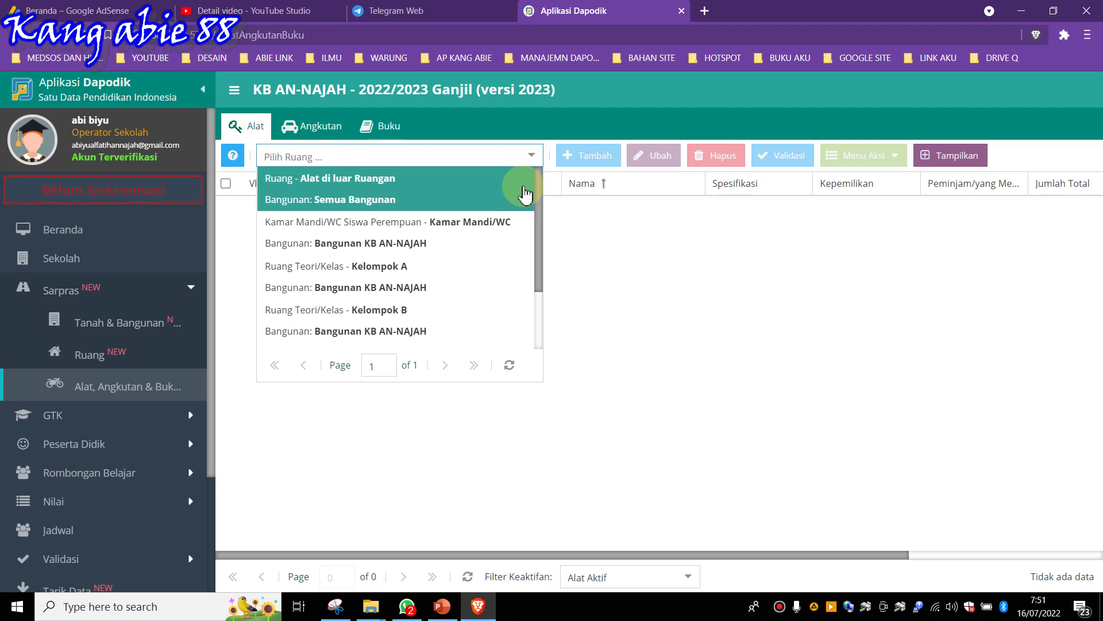
scroll(510, 228, down, 2)
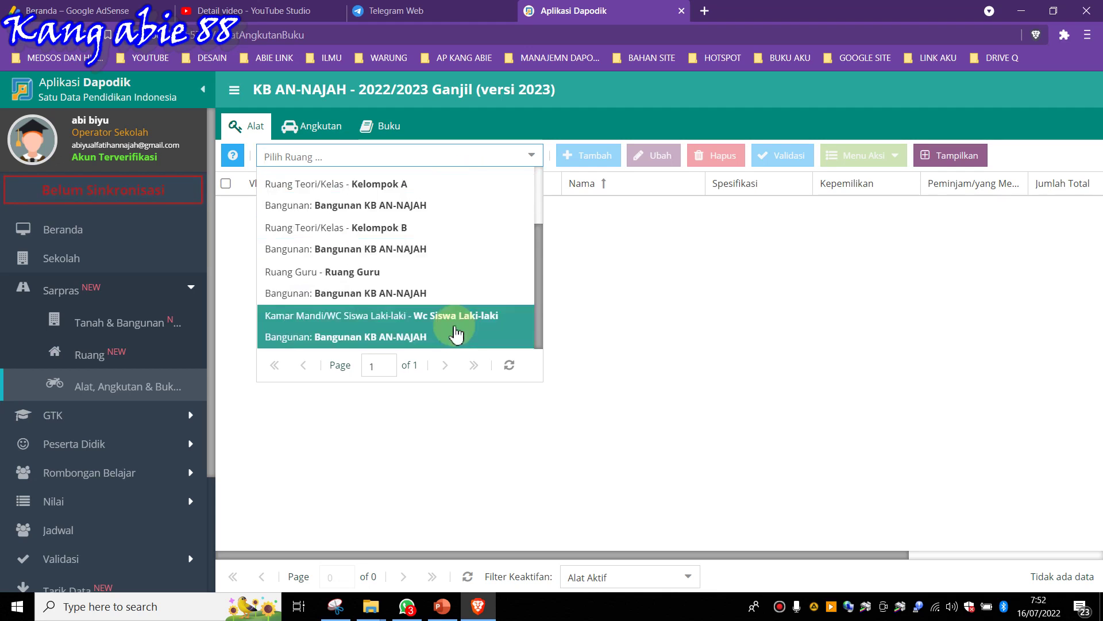
scroll(413, 285, up, 3)
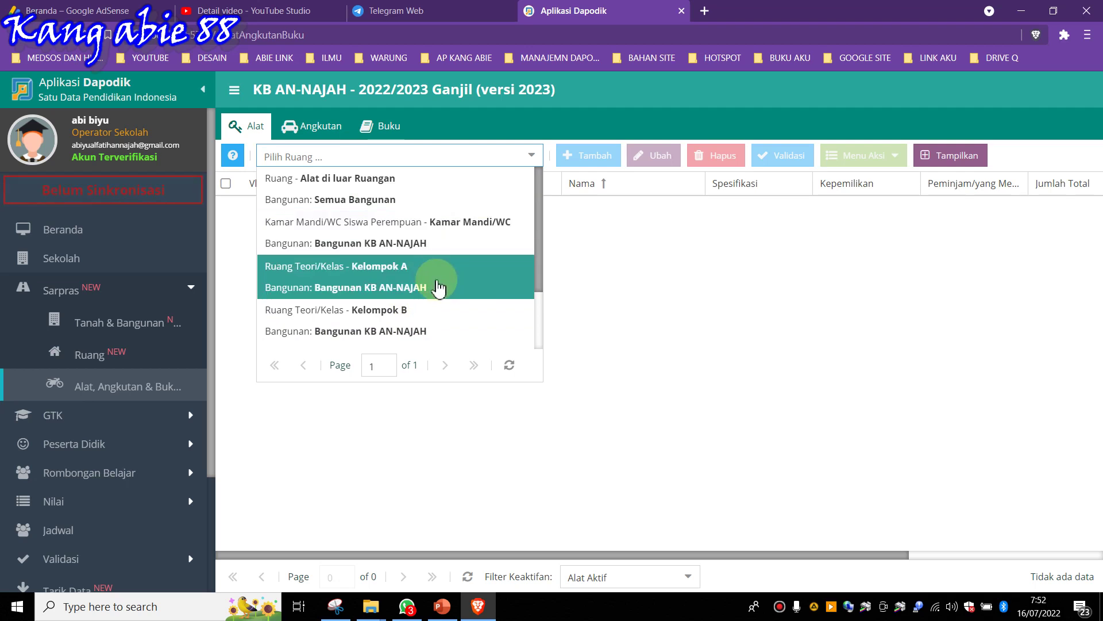
click(379, 282)
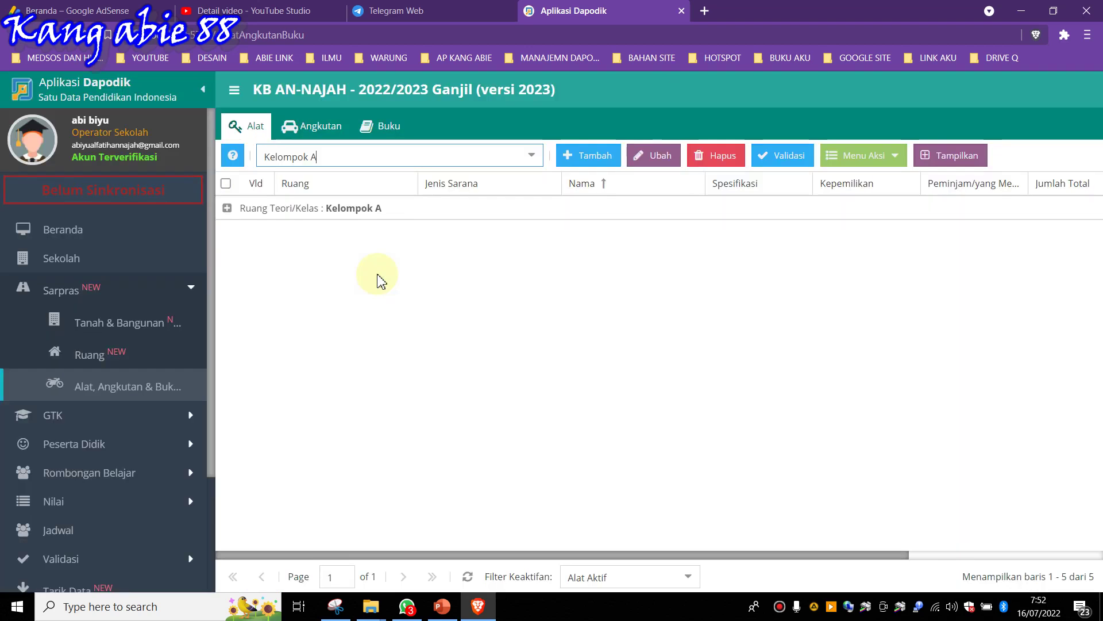
click(379, 236)
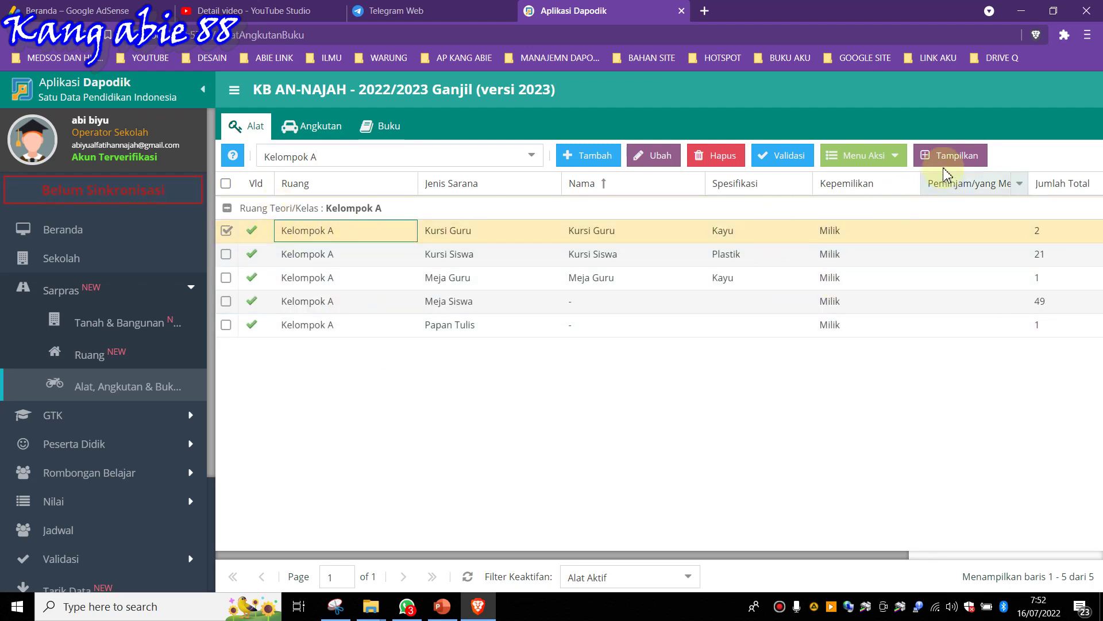
- Try to save the 2022/2023 periodic data of Kursi Guru without changing its quantities
click(876, 162)
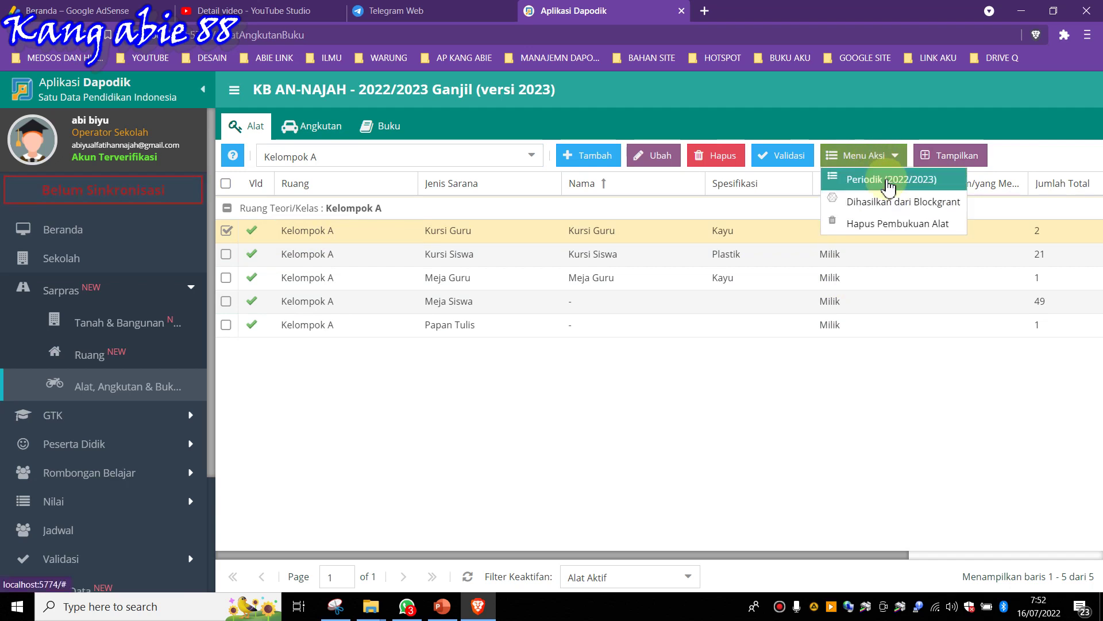
click(889, 181)
click(691, 409)
click(549, 364)
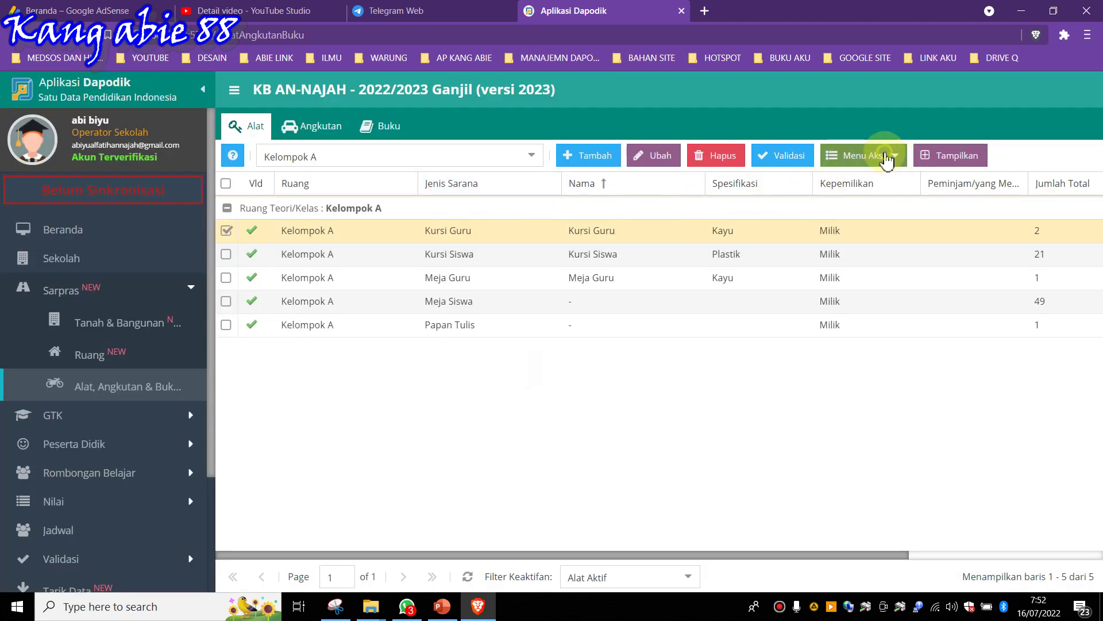
- Set the 2022/2023 periodic data of Kursi Guru to Jumlah total 3 and Jumlah laik 3 and save it
click(887, 157)
click(889, 179)
click(476, 322)
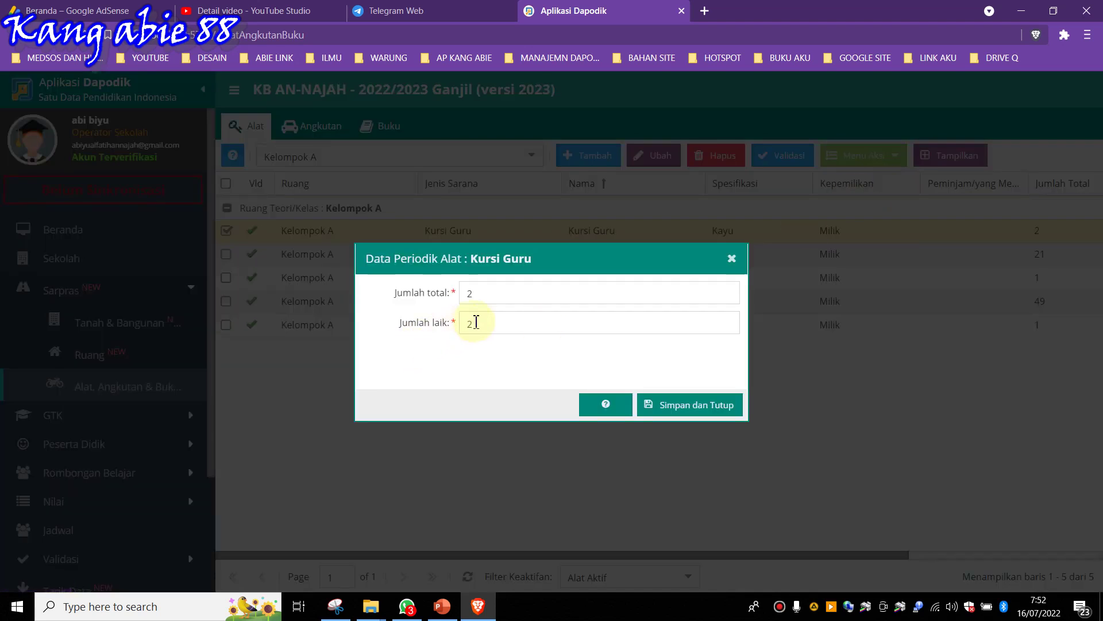
drag(478, 297, 451, 298)
text(3)
click(487, 329)
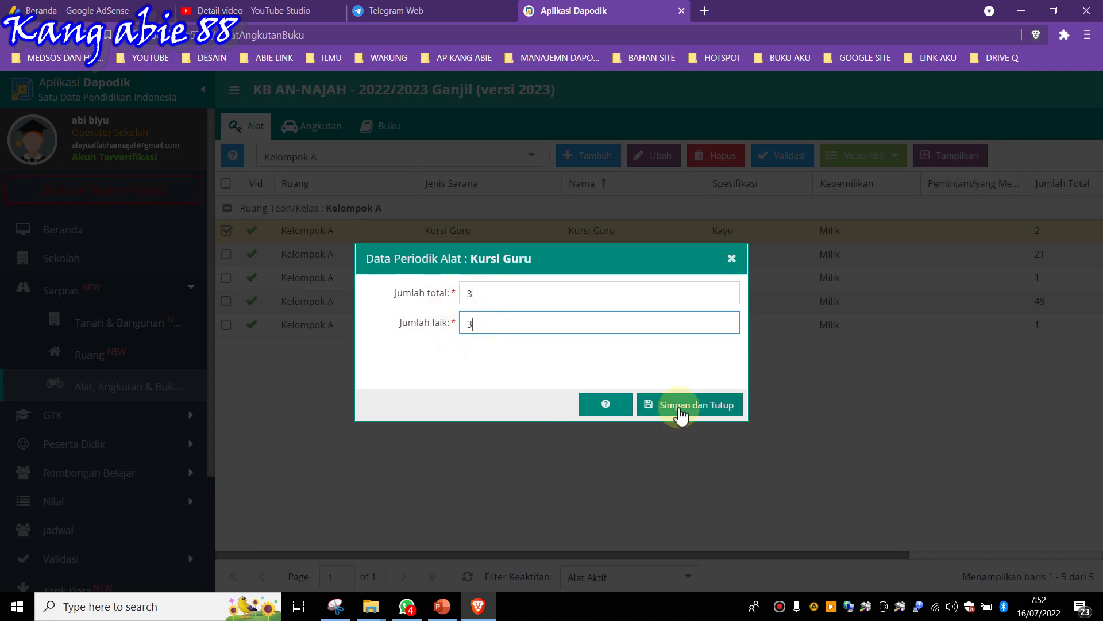
text(3)
click(680, 410)
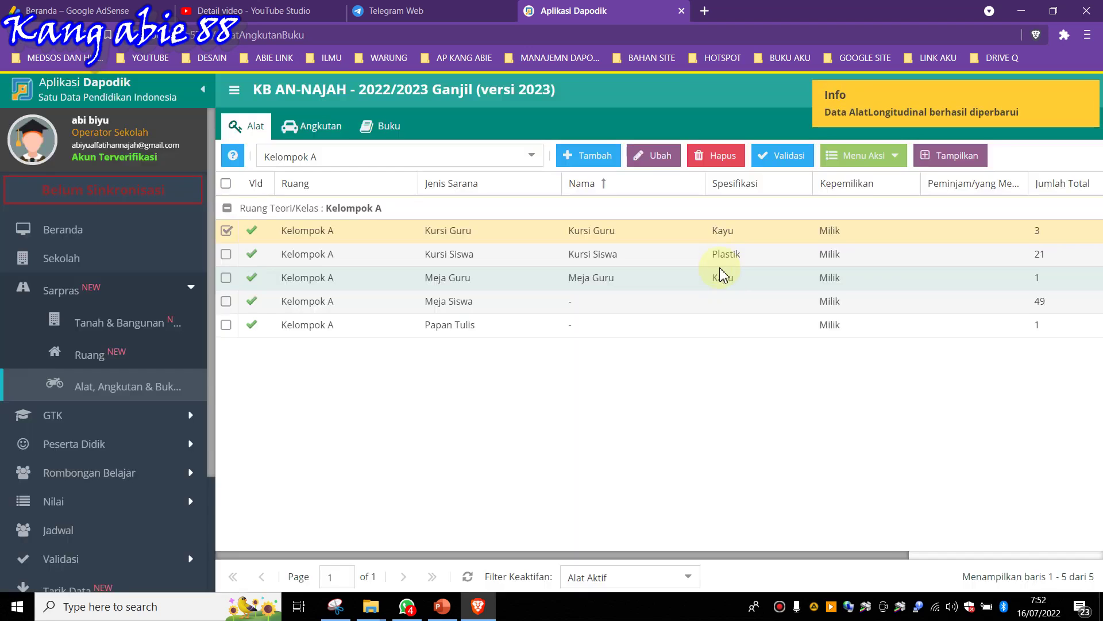
- Set the 2022/2023 periodic data of Kursi Siswa to Jumlah total 25 and Jumlah laik 25 and save it
click(726, 254)
click(853, 163)
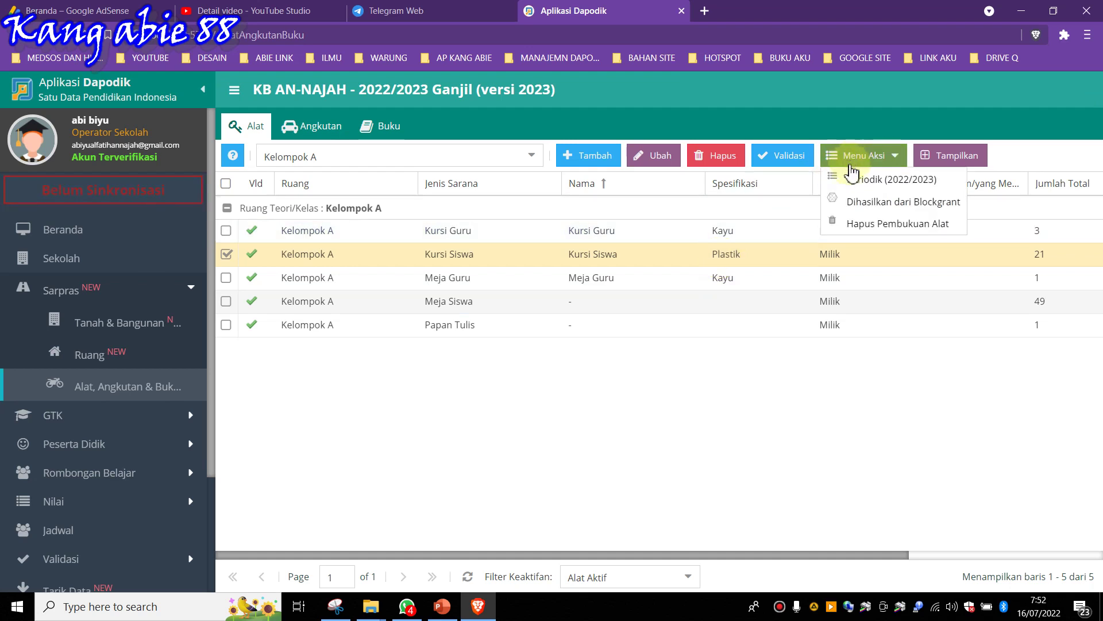
click(862, 180)
drag(505, 298, 474, 294)
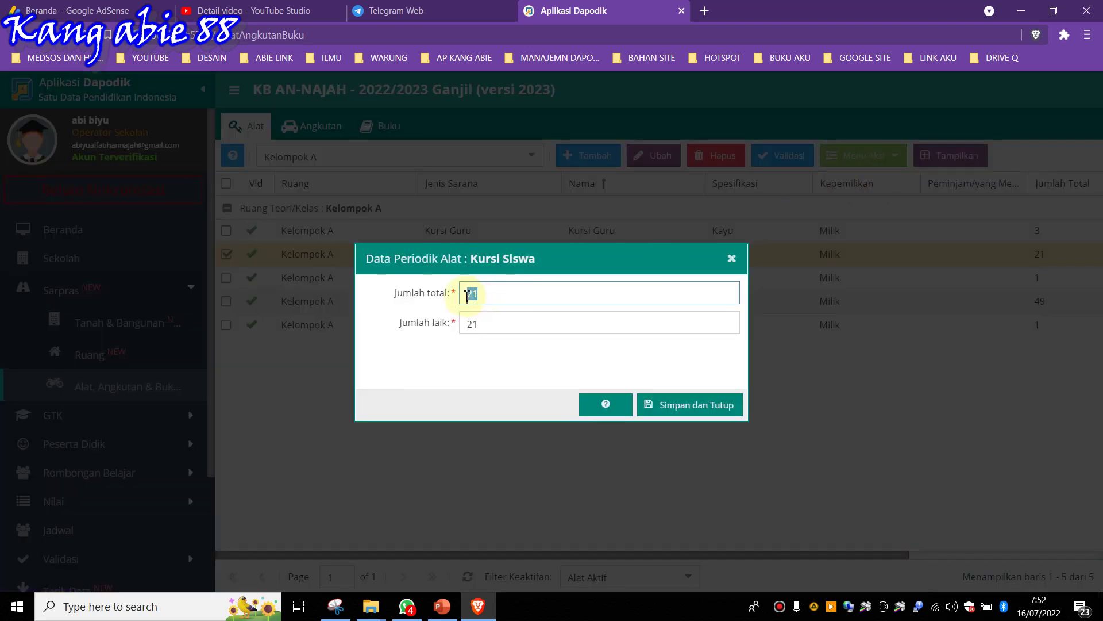
text(25)
drag(509, 323, 458, 330)
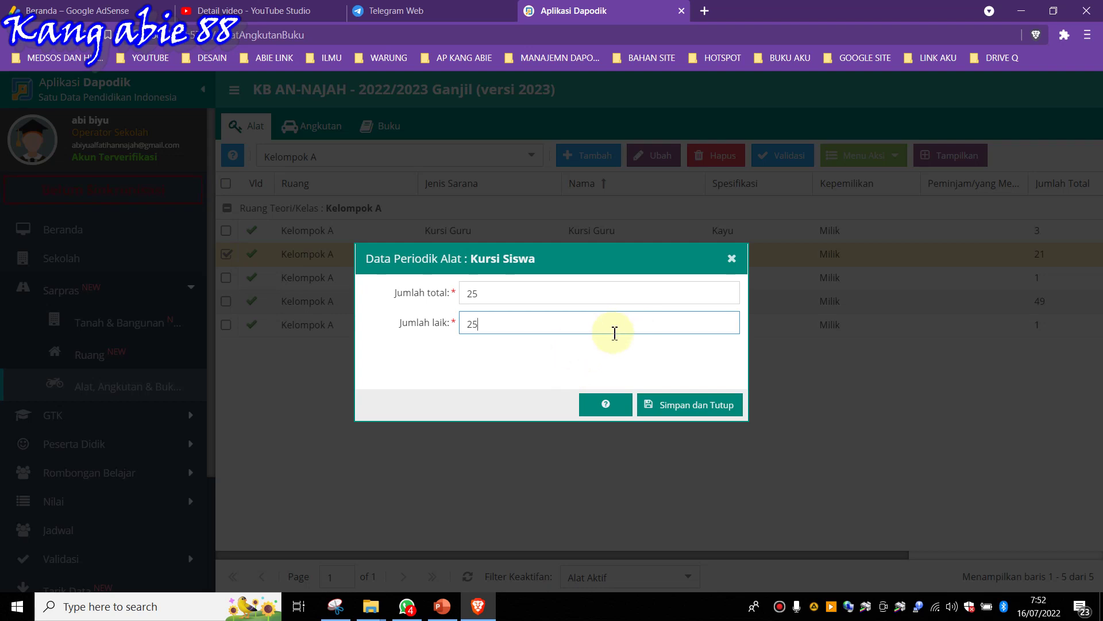
click(681, 405)
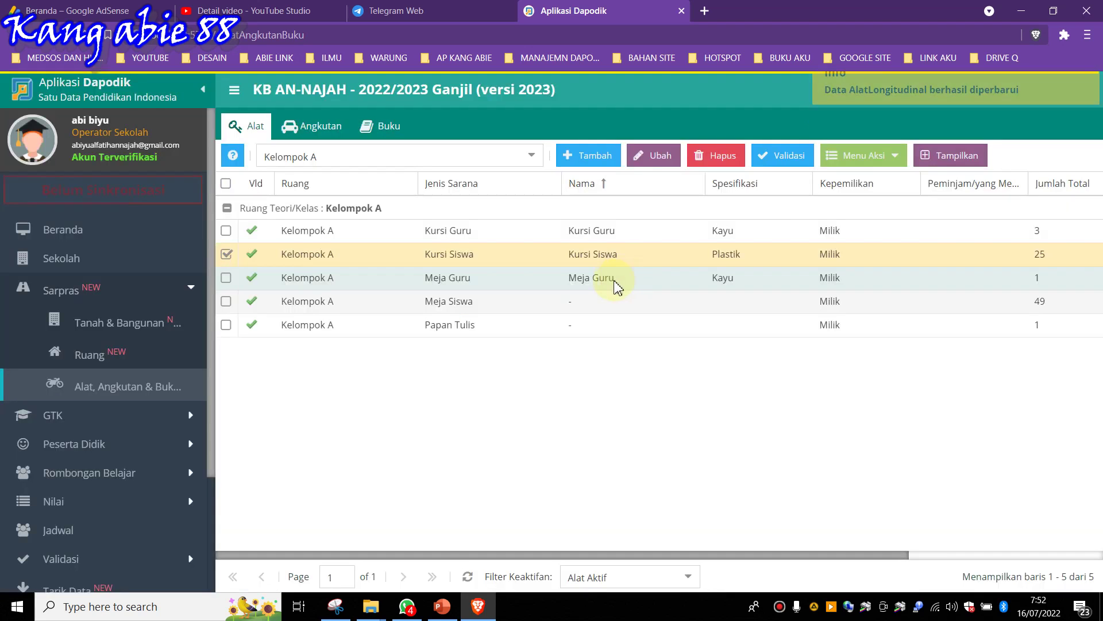
- Set the 2022/2023 periodic data of Meja Guru to Jumlah total 2 and Jumlah laik 2 and save it
click(614, 280)
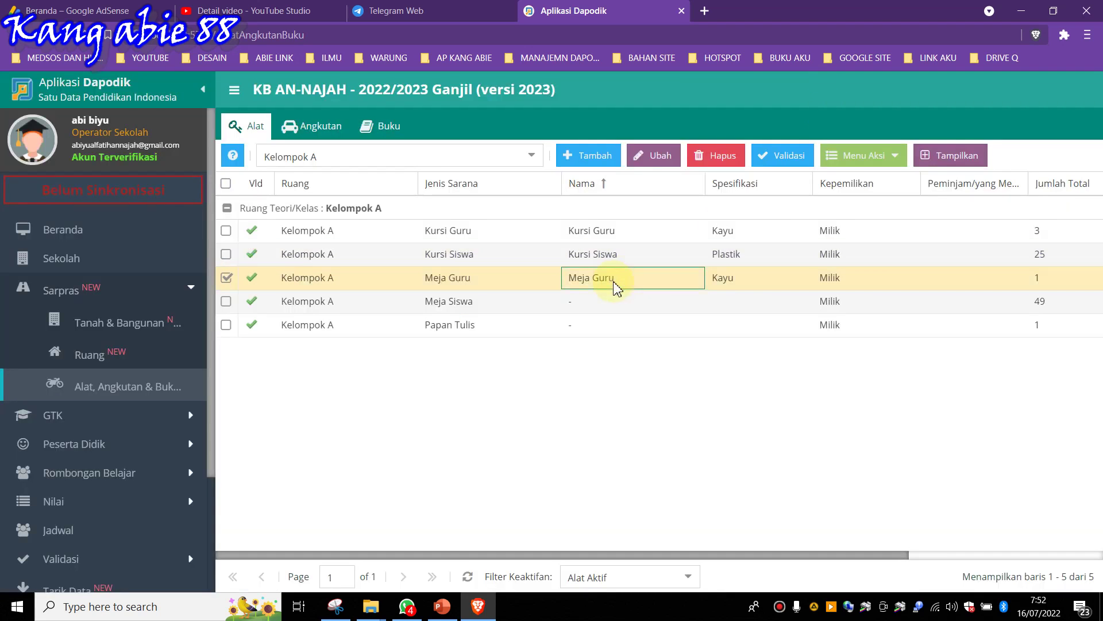
click(855, 168)
click(860, 177)
click(548, 293)
text(2)
key(Tab)
text(2)
click(670, 409)
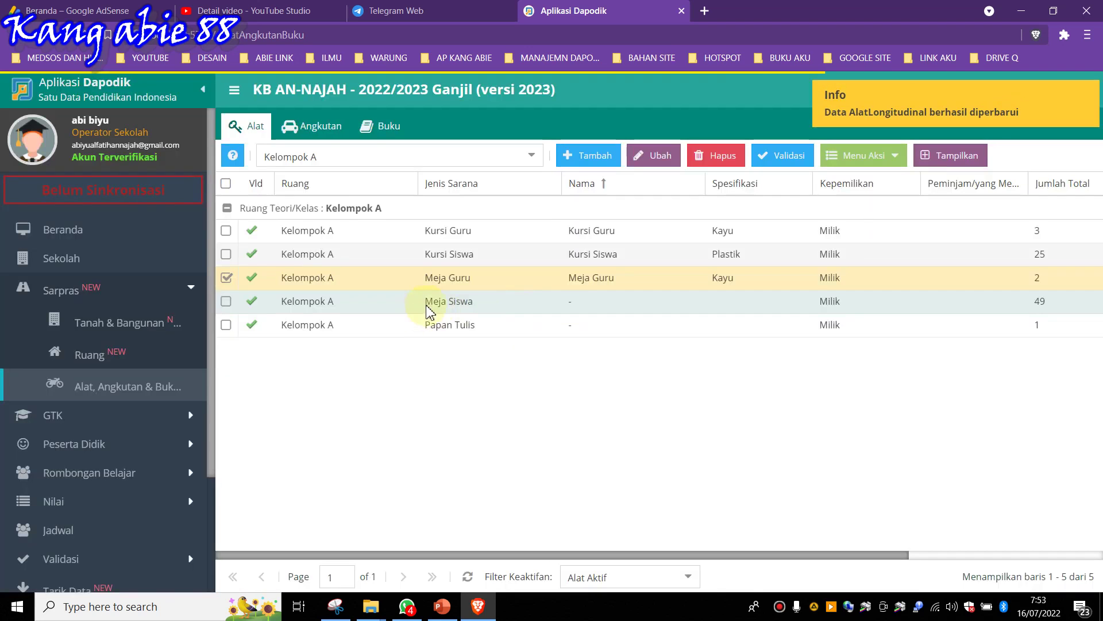
- Set the 2022/2023 periodic data of Meja Siswa in Kelompok A to Jumlah total 48 and Jumlah laik 48 and save it
click(428, 304)
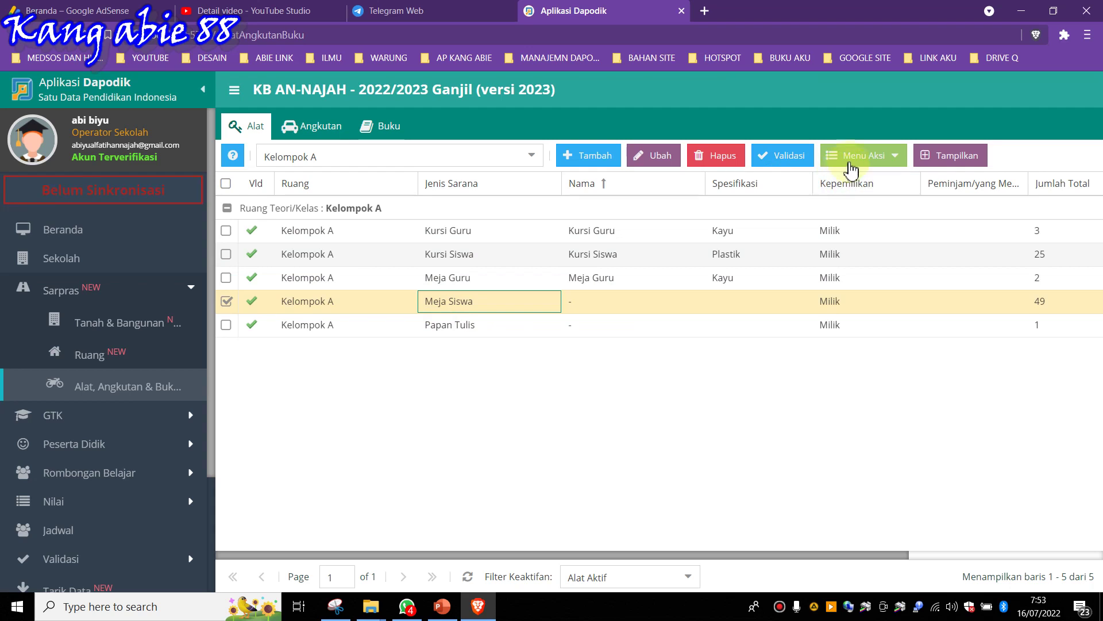
click(862, 154)
click(858, 182)
click(545, 297)
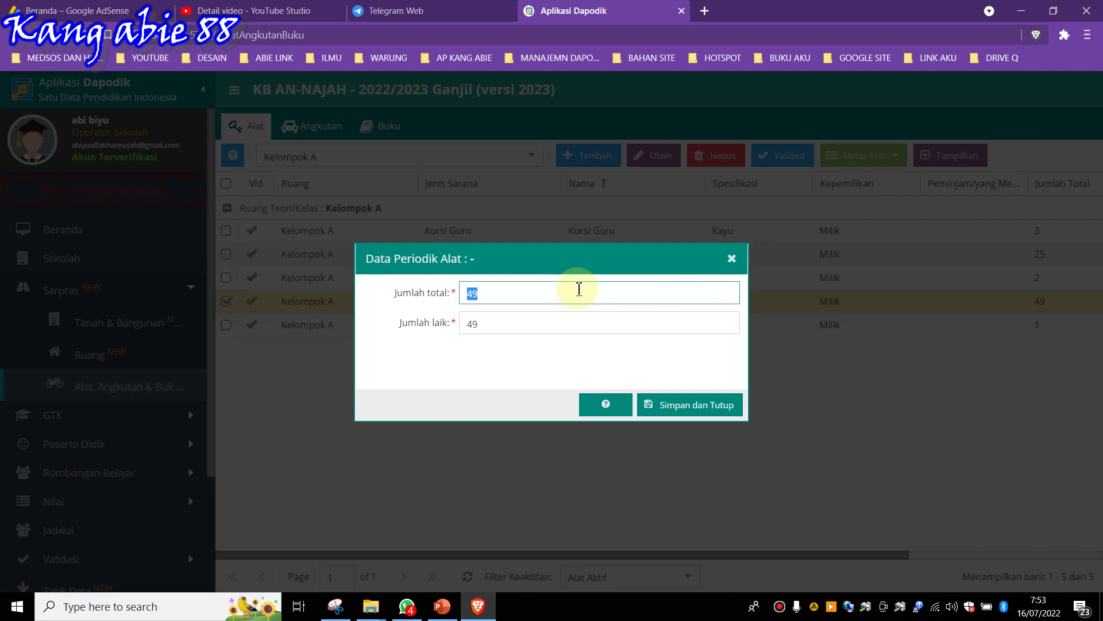
text(8)
key(Tab)
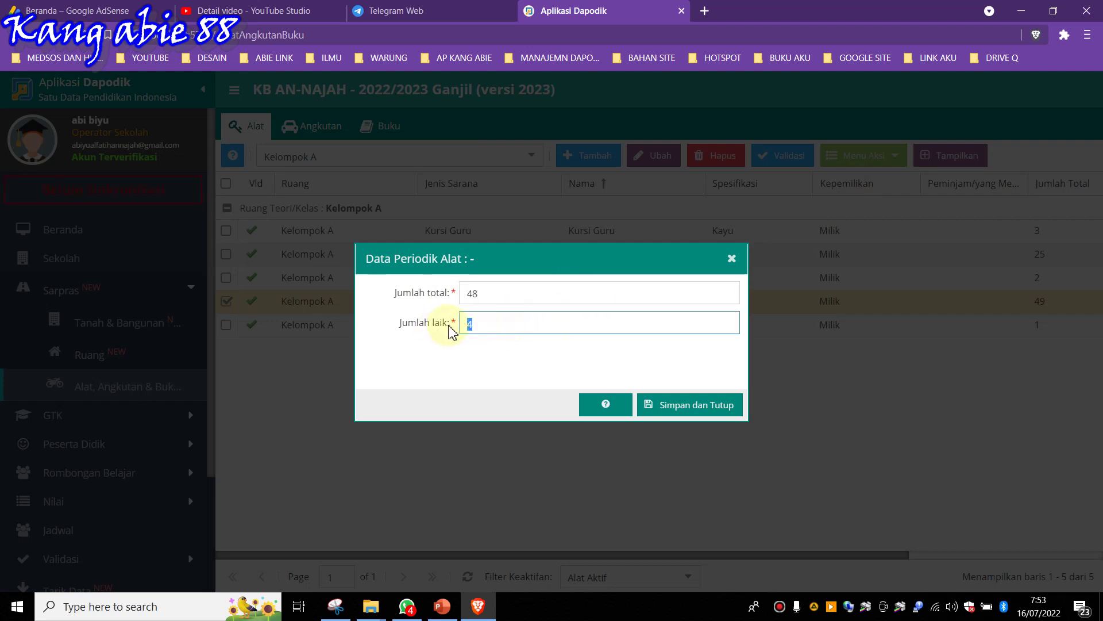
text(48)
click(686, 411)
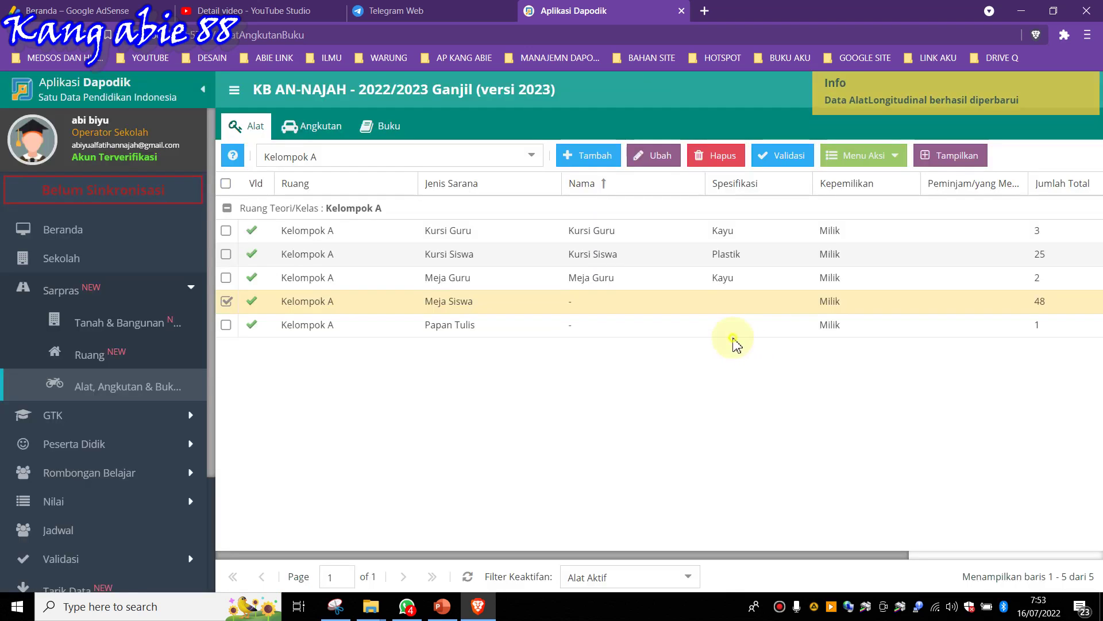
- Set the 2022/2023 periodic data of Papan Tulis in Kelompok A to Jumlah total 2 and Jumlah laik 2 and save it
click(702, 329)
click(838, 155)
click(840, 178)
click(509, 303)
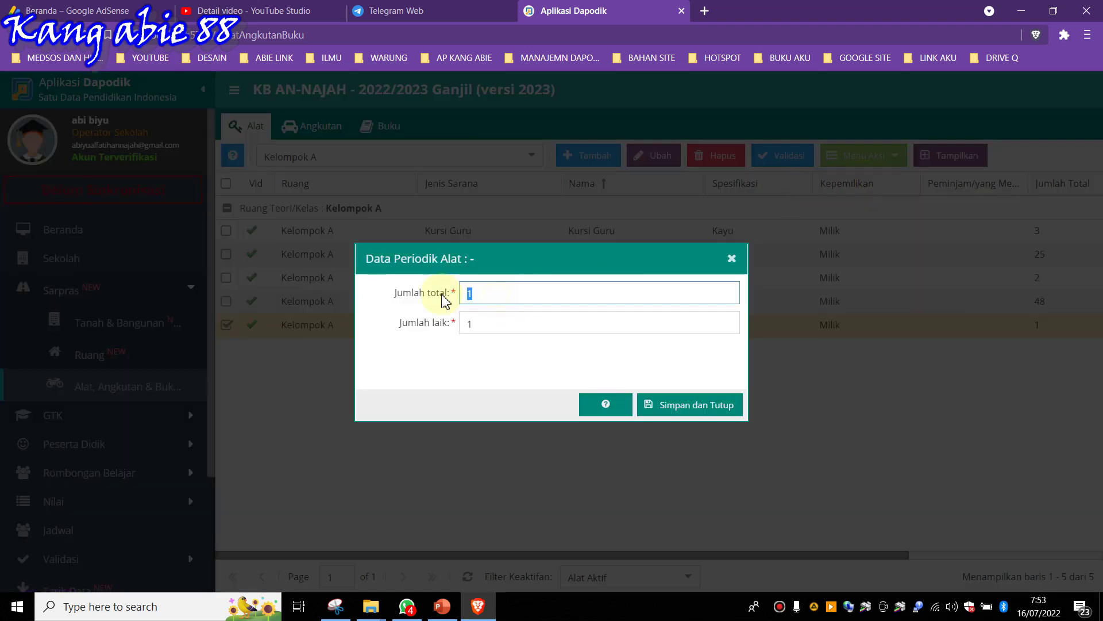
text(2)
click(487, 322)
text(2)
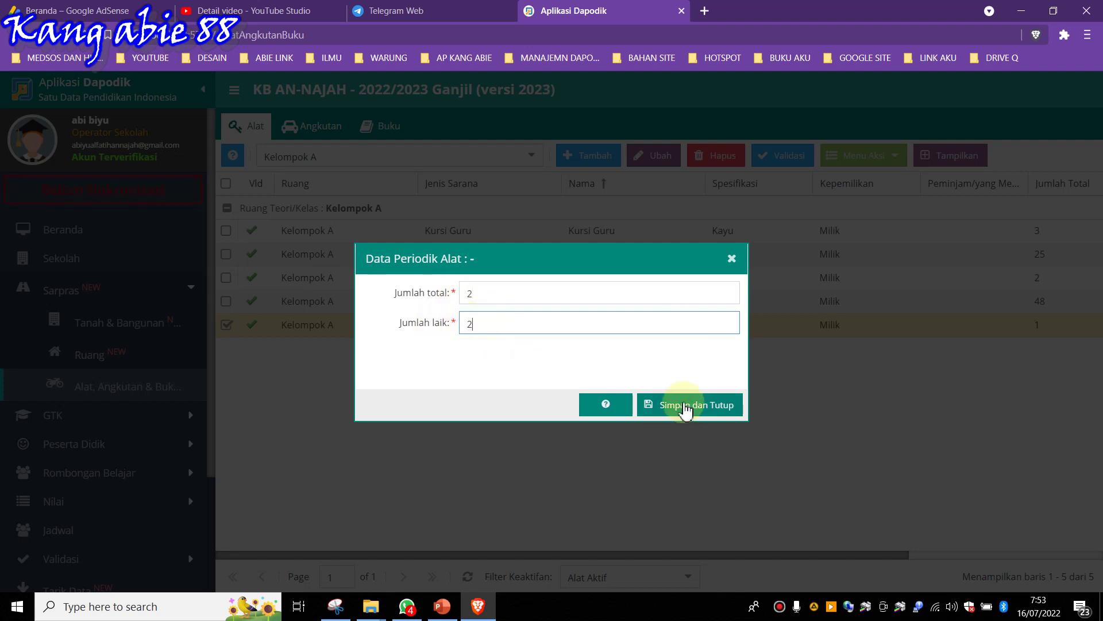
click(687, 406)
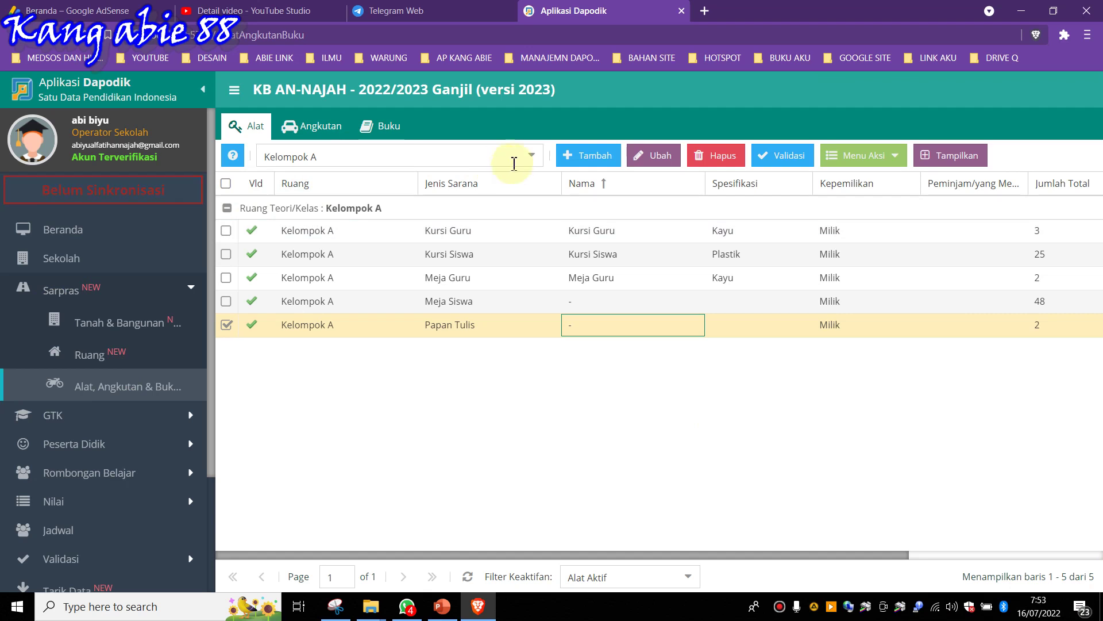
- Switch to room Kelompok B, set Kursi Guru's 2022/2023 periodic Jumlah total to 13, update its Jumlah laik, and save
click(532, 161)
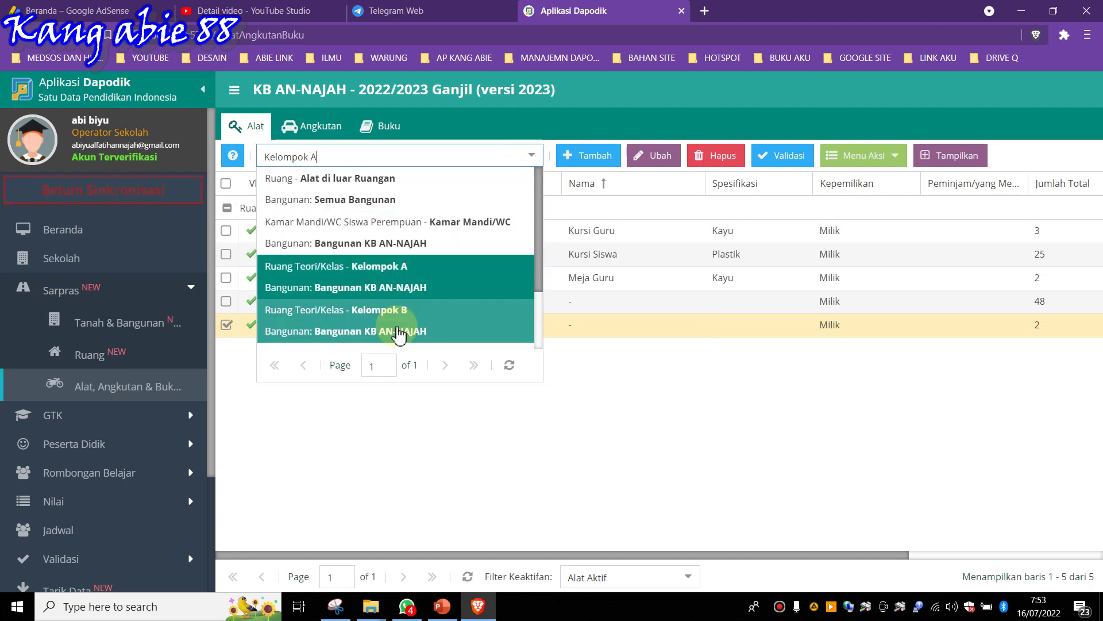
click(400, 331)
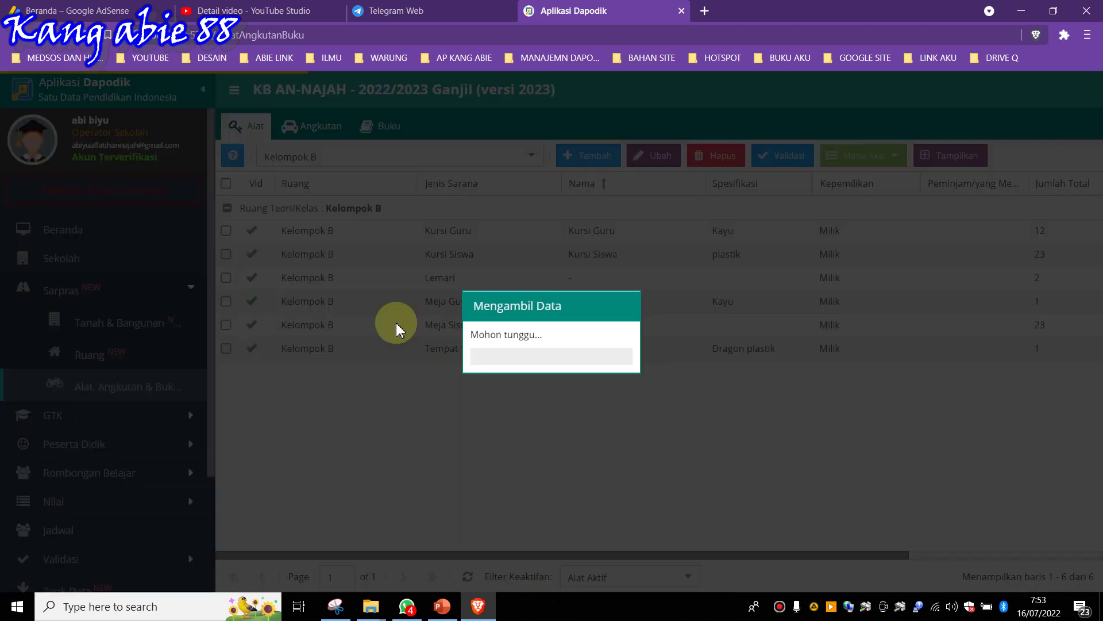
click(436, 230)
click(846, 167)
click(855, 178)
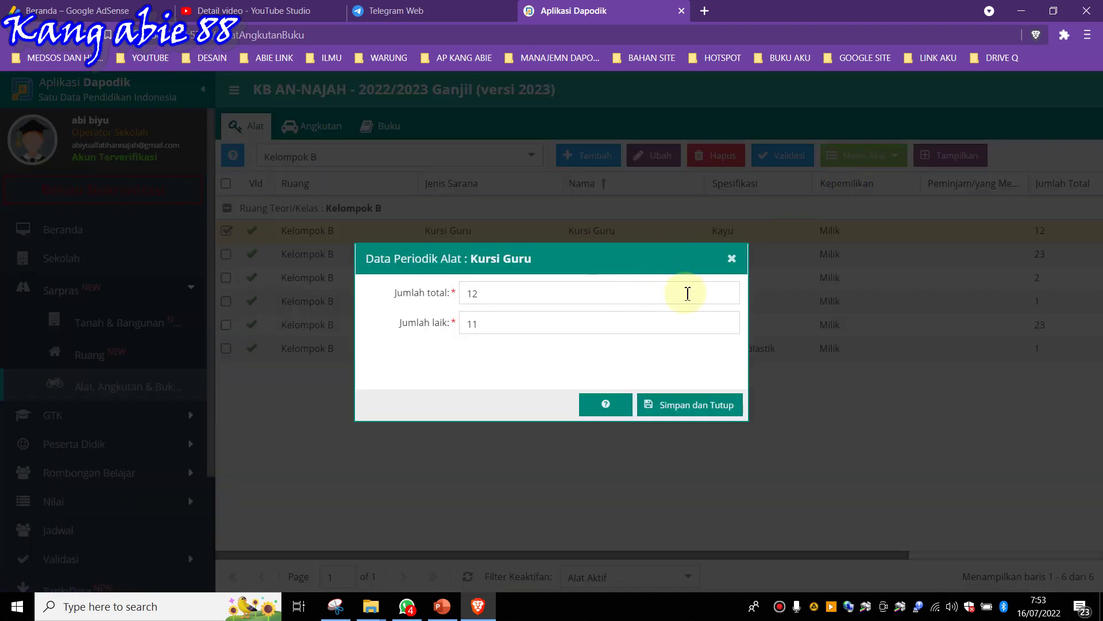
click(666, 295)
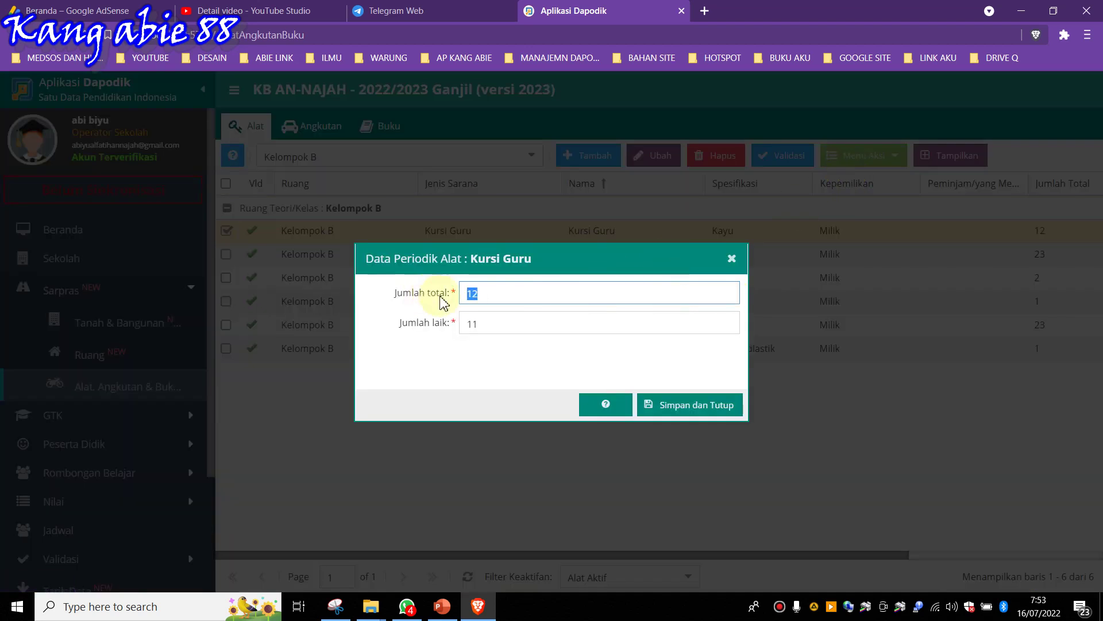
text(3)
double_click(470, 323)
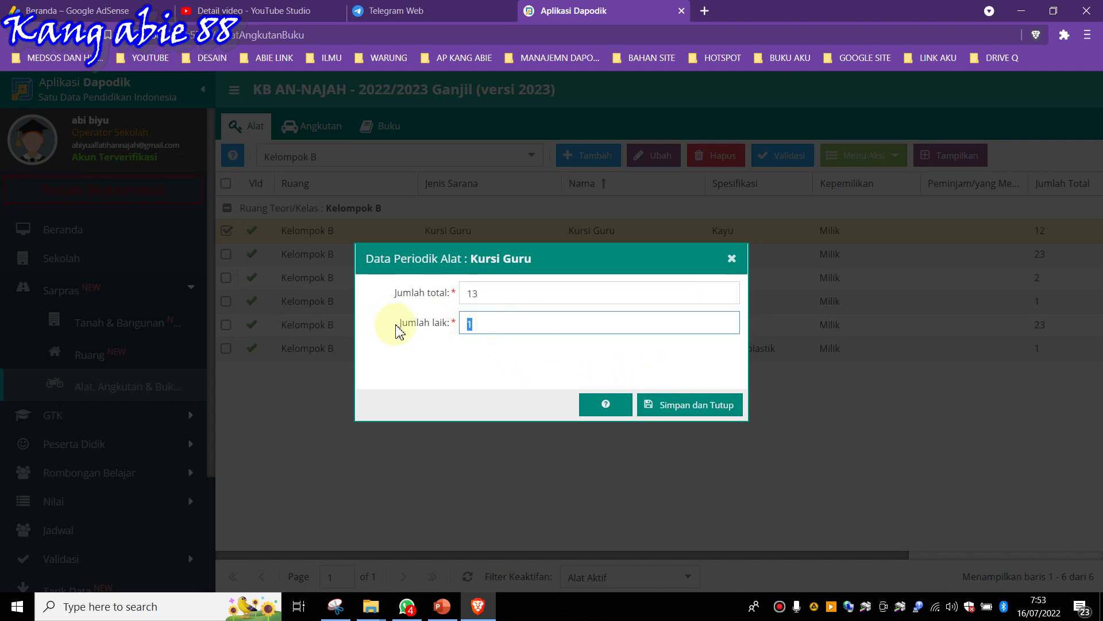
click(668, 404)
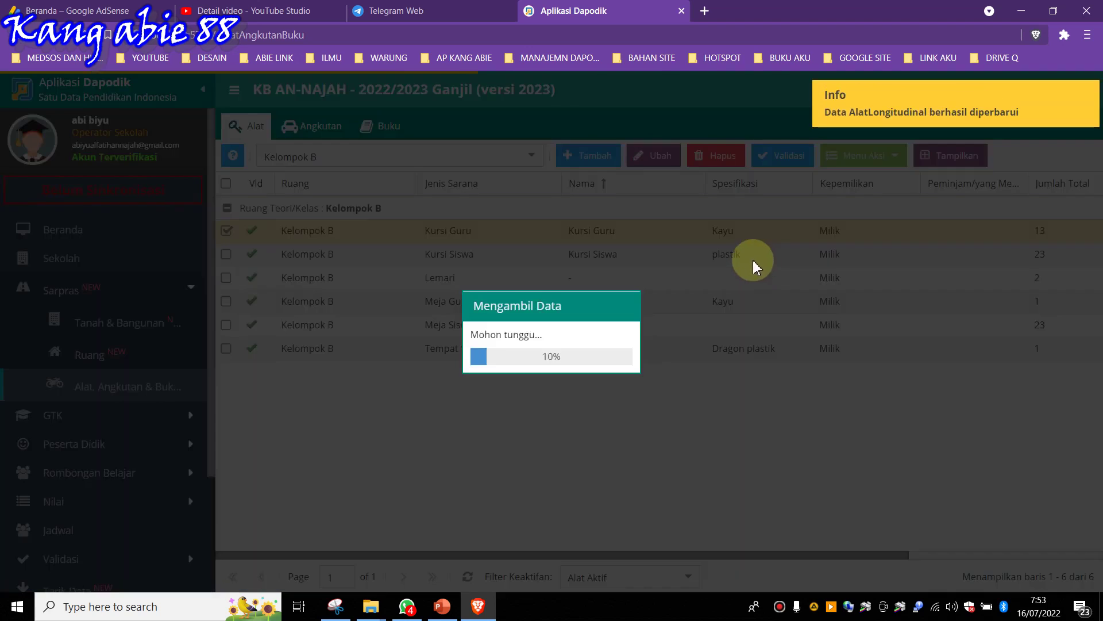
- Set the 2022/2023 periodic Jumlah total of Kursi Siswa in Kelompok B to 22, update its Jumlah laik, and save
click(754, 255)
click(854, 164)
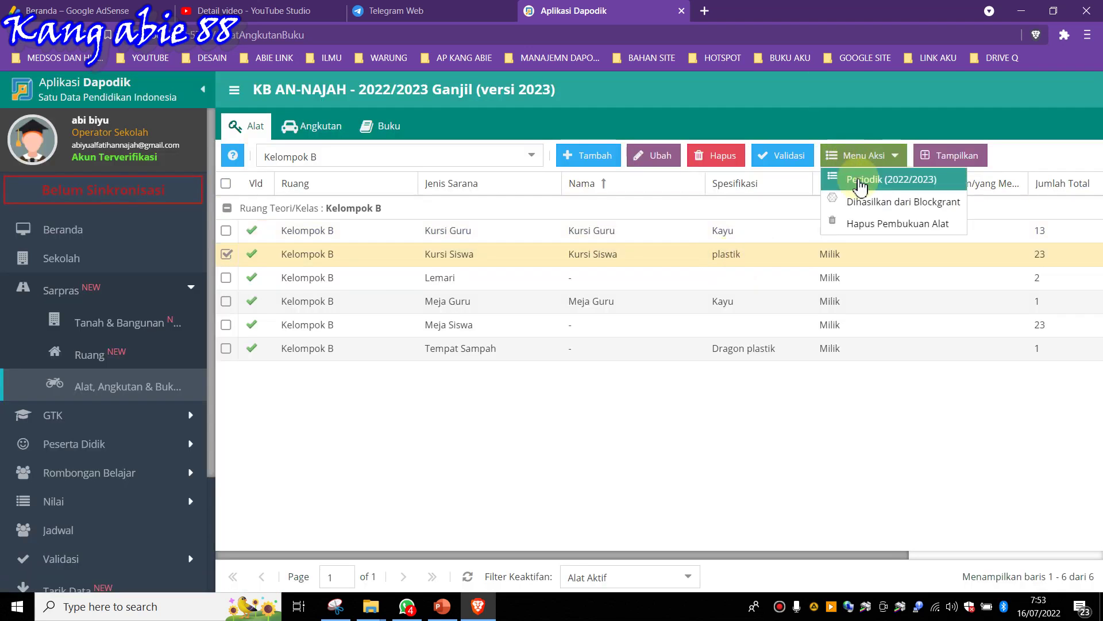
click(857, 177)
drag(498, 293, 350, 299)
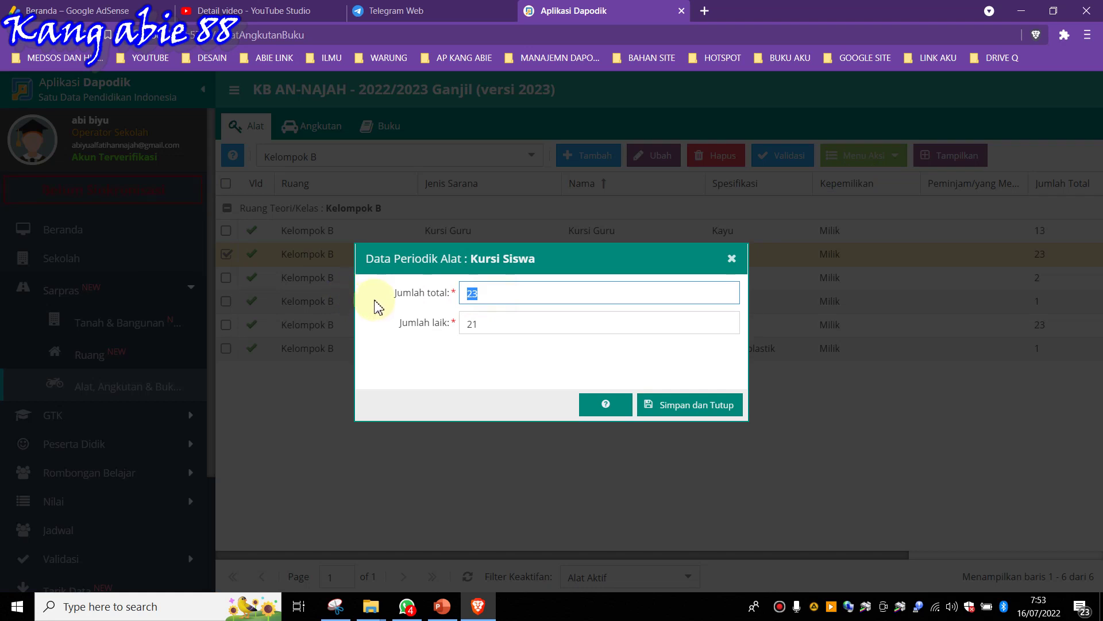
text(22)
drag(490, 322, 371, 343)
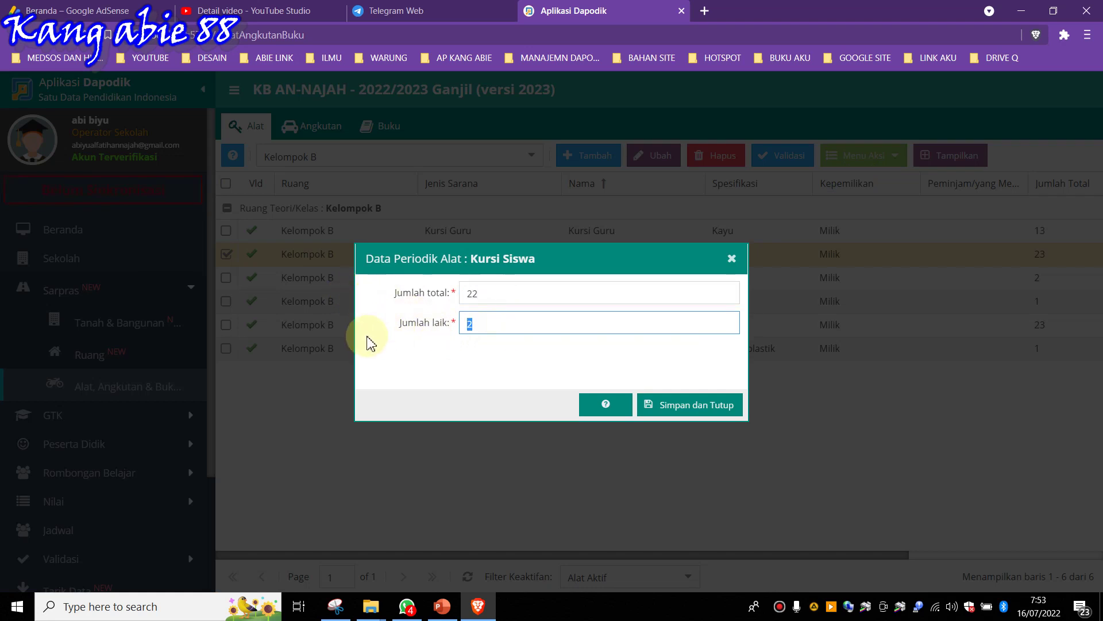
text(2)
click(684, 408)
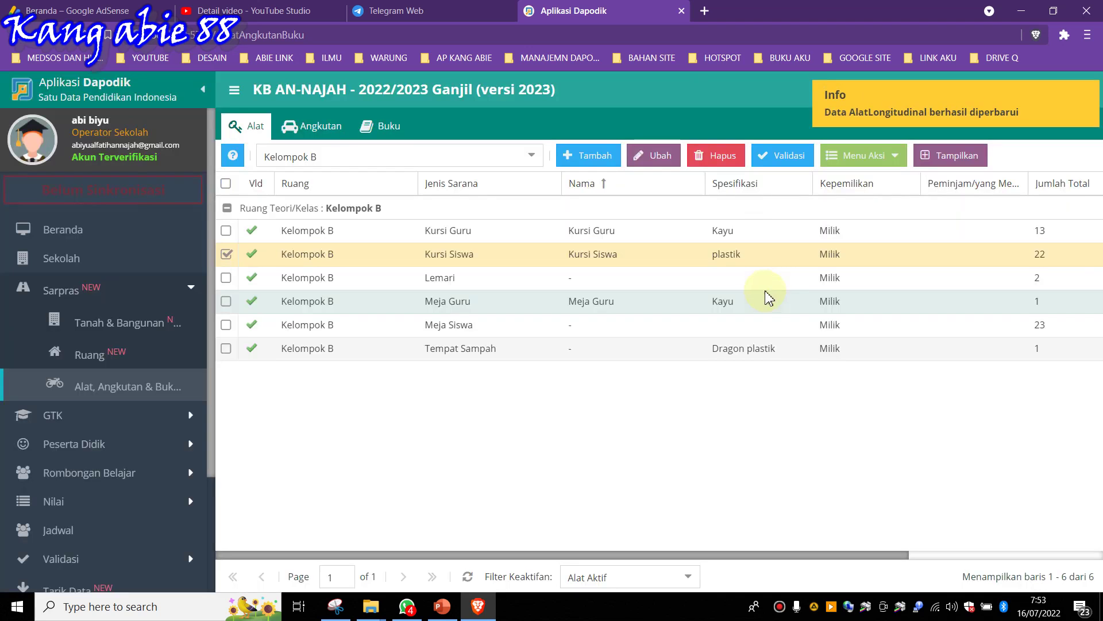
- Set the 2022/2023 periodic Jumlah total of Lemari in Kelompok B to 3 and save it
click(766, 299)
click(766, 278)
click(865, 156)
click(864, 180)
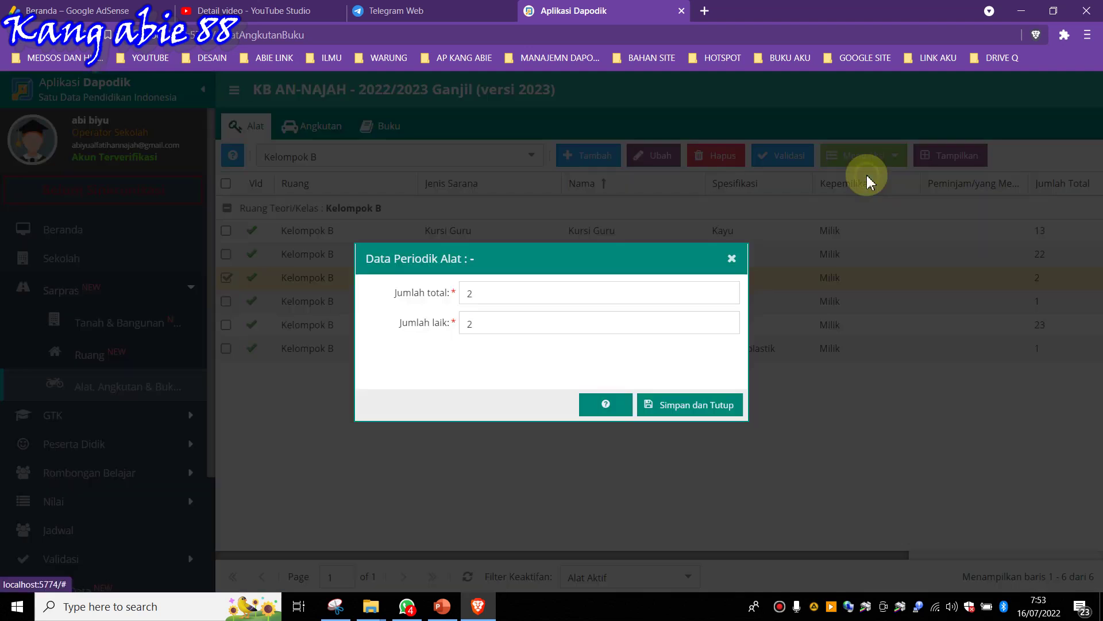
drag(532, 295, 360, 294)
text(3)
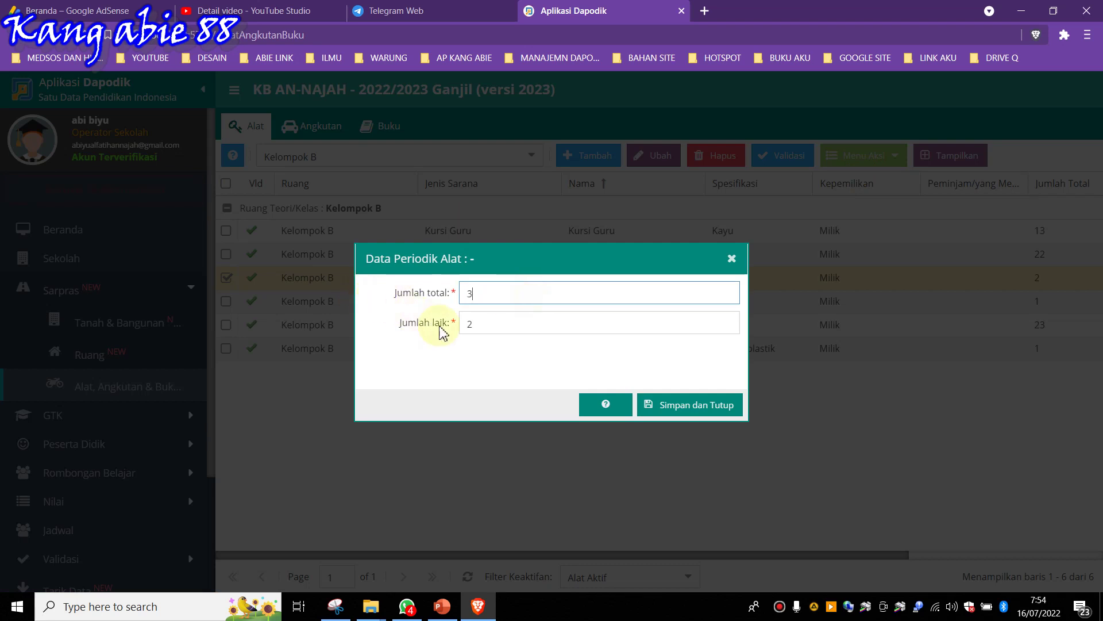
click(683, 405)
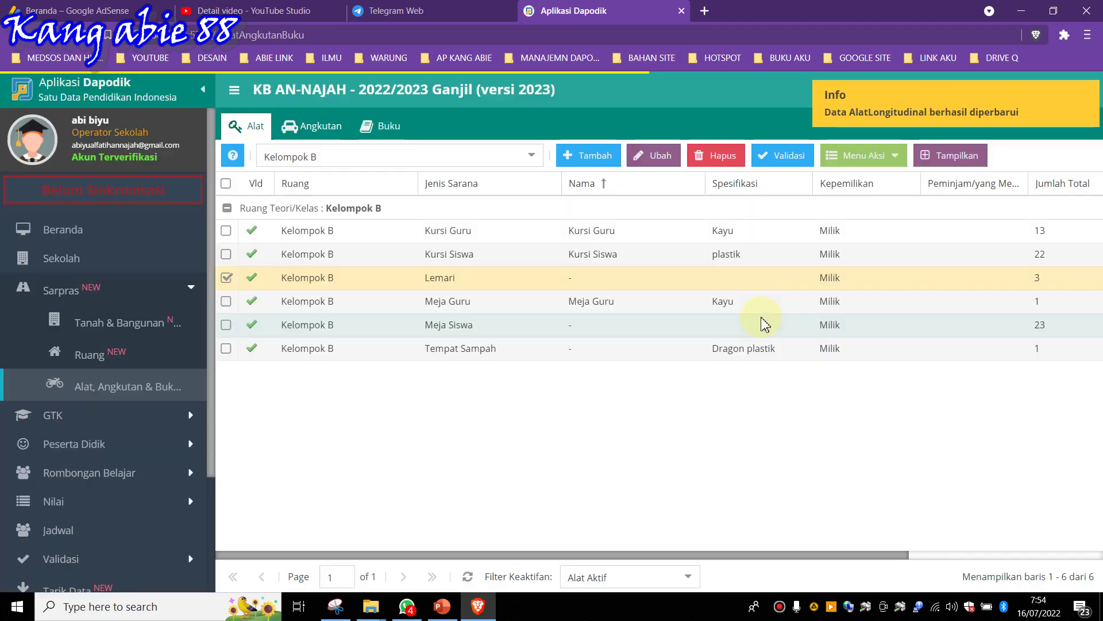
- Set the 2022/2023 periodic Jumlah total of Meja Guru in Kelompok B to 2 and save it
click(744, 305)
click(870, 156)
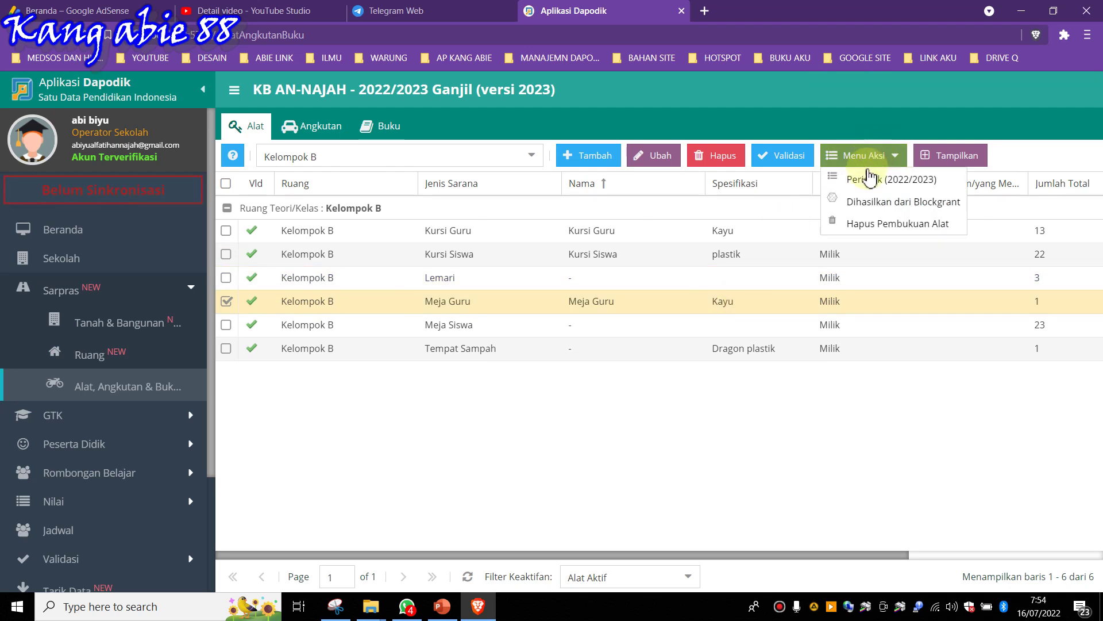
click(871, 178)
click(469, 299)
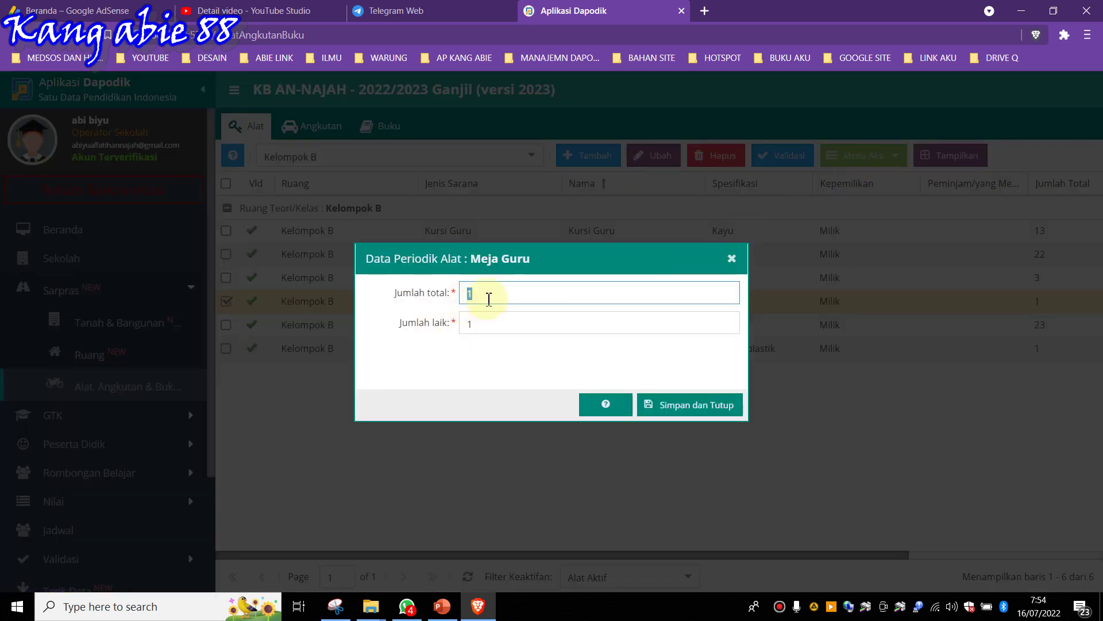
click(486, 326)
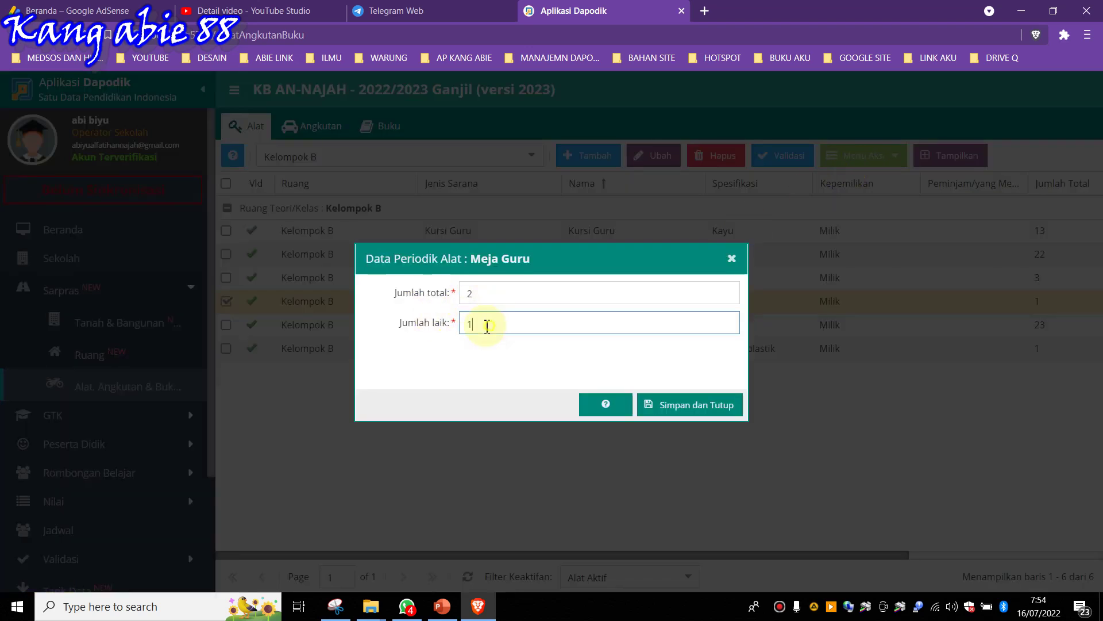
click(666, 409)
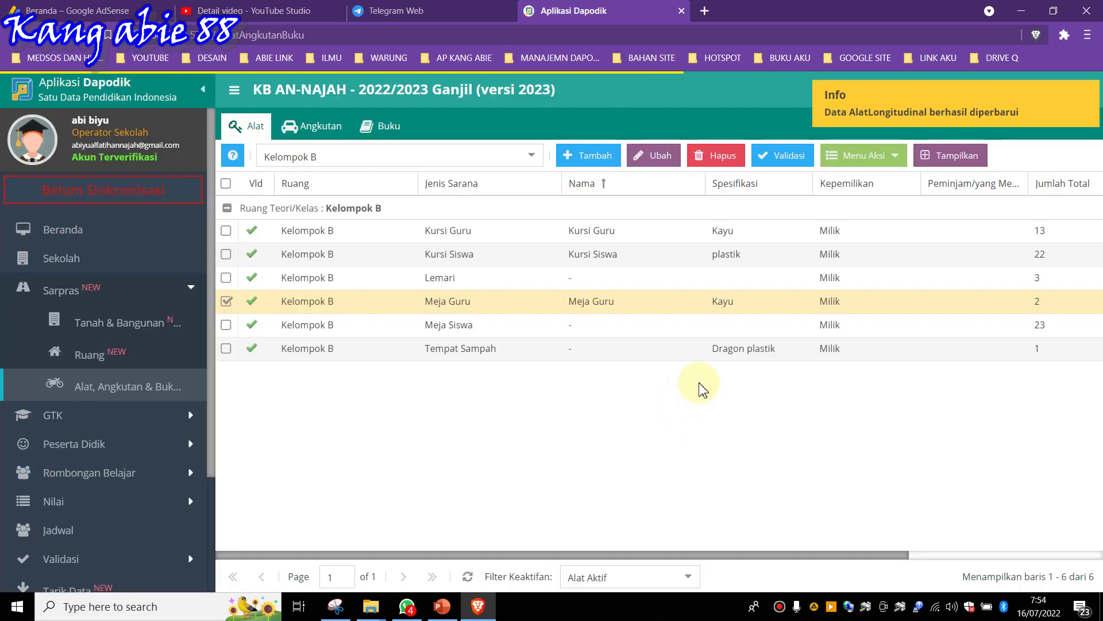
- Set the 2022/2023 periodic data of Meja Siswa in Kelompok B to Jumlah total 24 and Jumlah laik 23 and save it
click(645, 333)
click(849, 164)
click(874, 177)
click(485, 293)
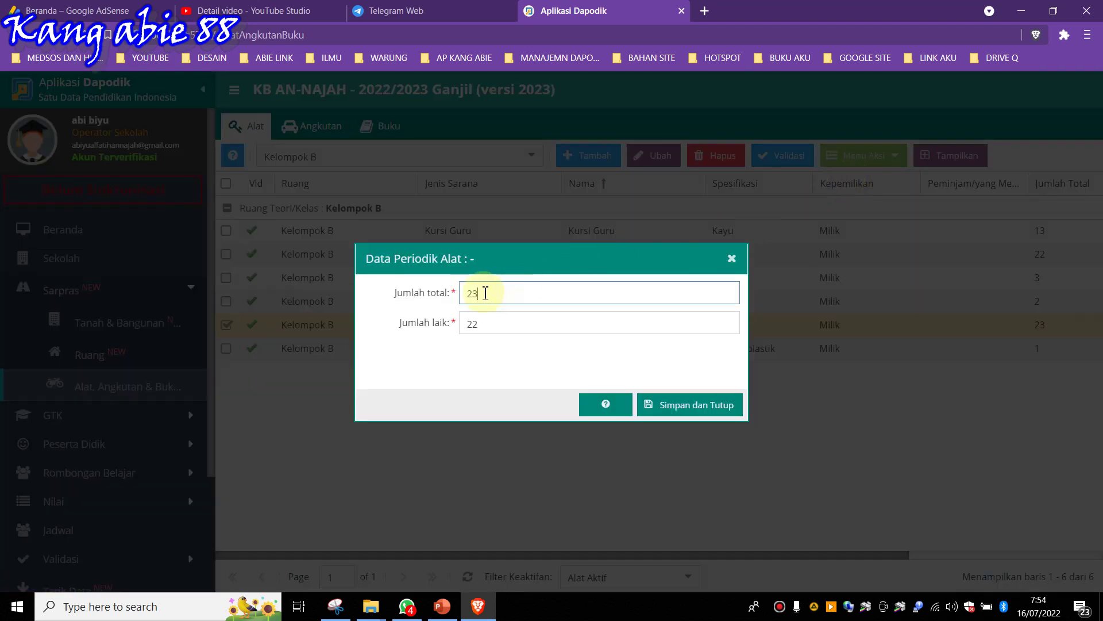
text(4)
click(477, 325)
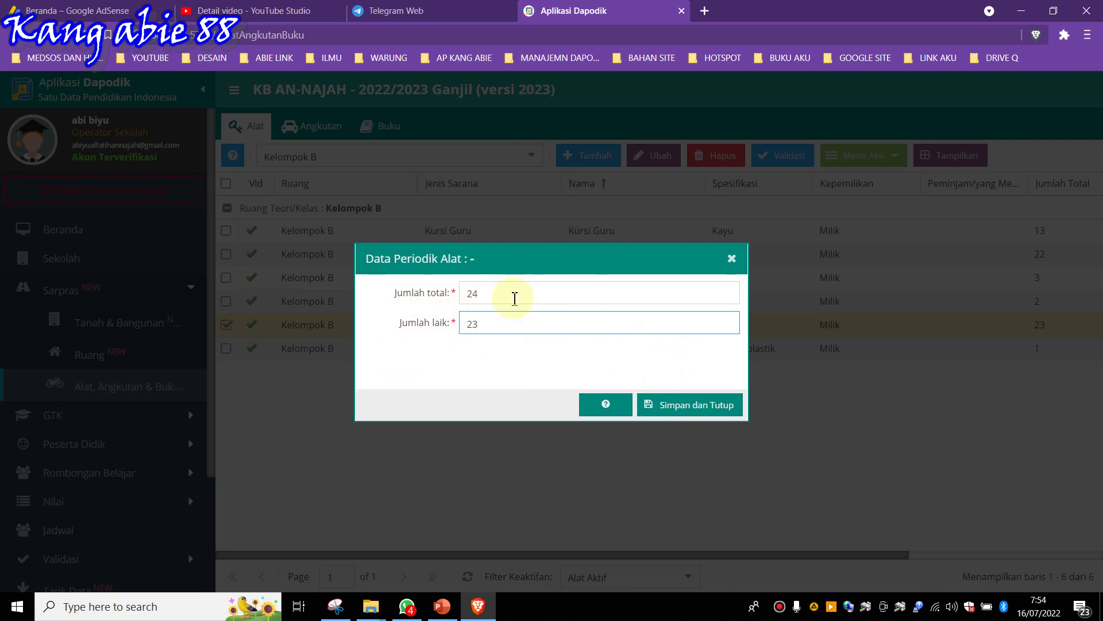
click(667, 406)
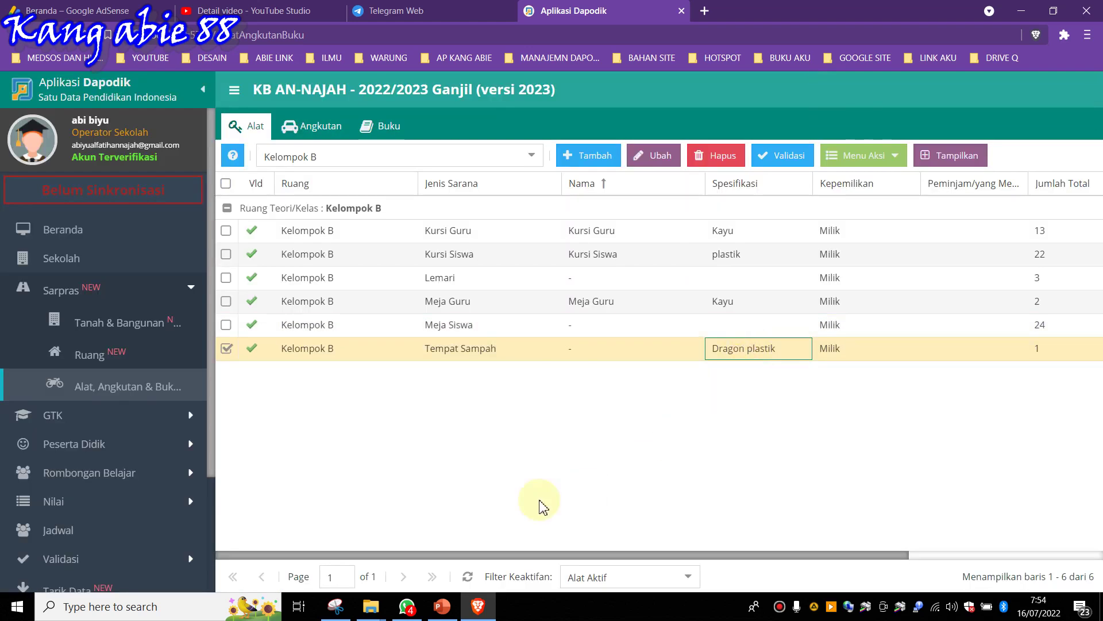
- Set the 2022/2023 periodic data of Tempat Sampah in Kelompok B to Jumlah total 2 and Jumlah laik 2 and save it
click(873, 164)
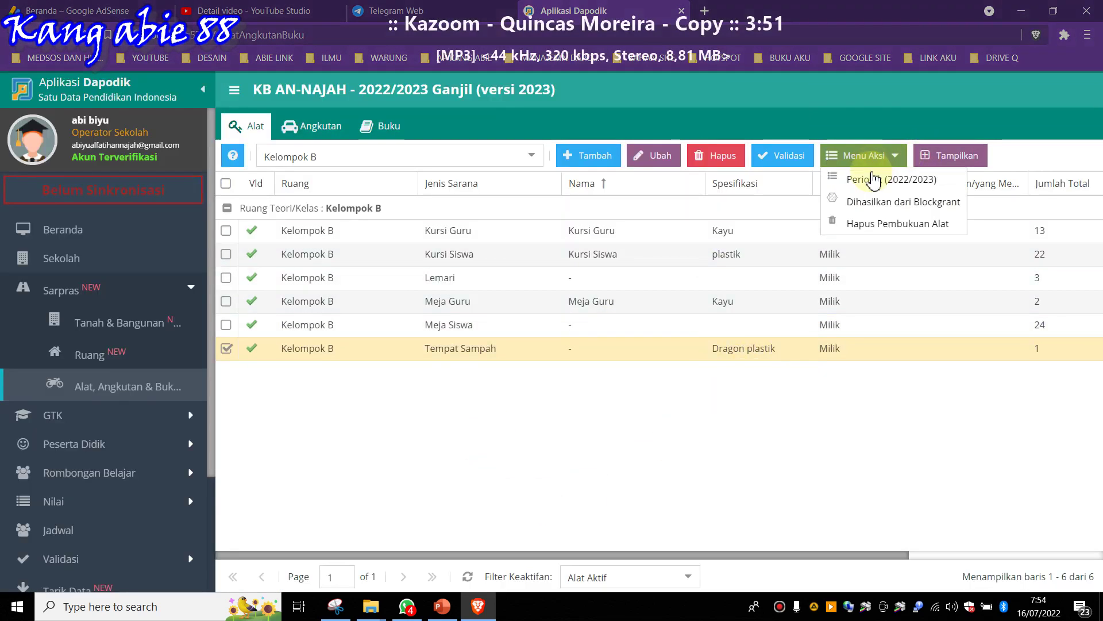
click(874, 179)
click(487, 296)
text(2)
double_click(451, 325)
text(2)
click(661, 402)
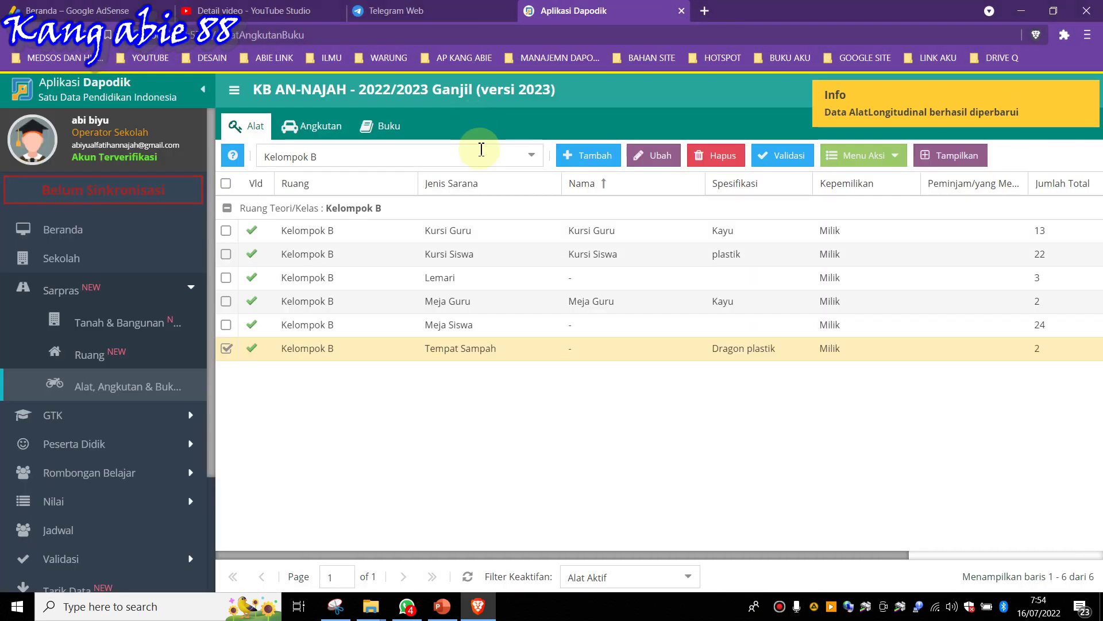
- Switch the equipment list to the room Ruang Guru in Bangunan KB AN-NAJAH
click(532, 160)
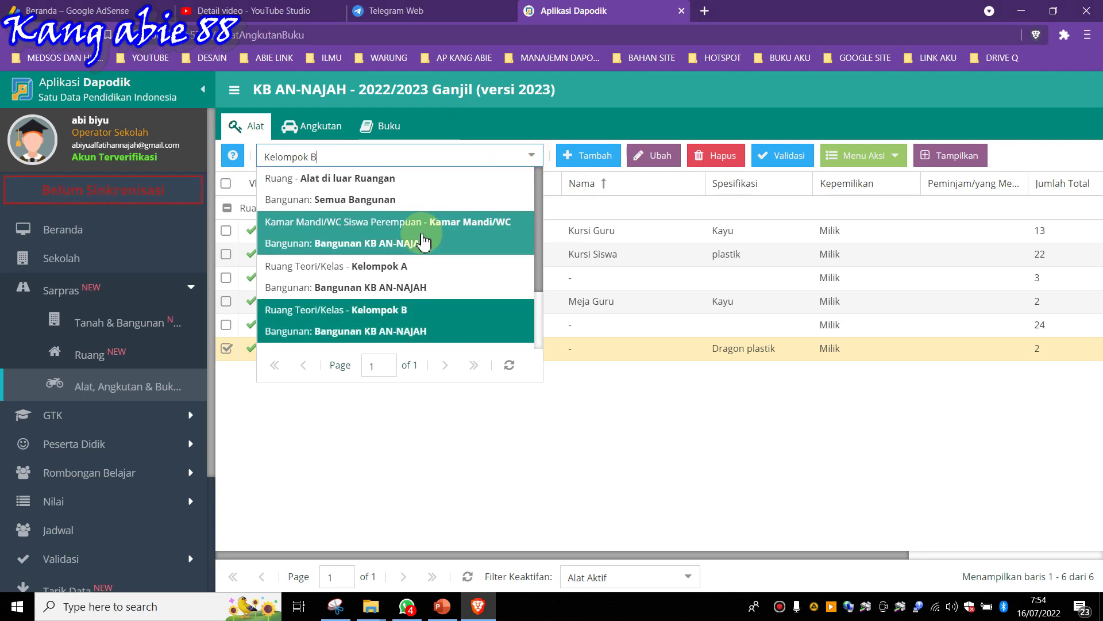
scroll(424, 242, down, 2)
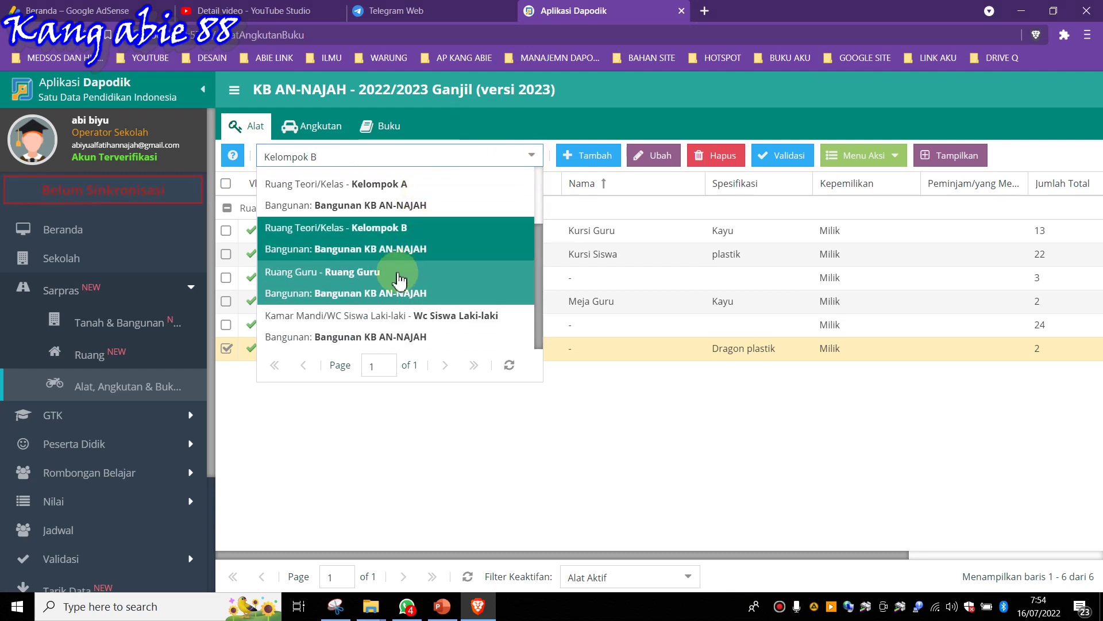
click(400, 276)
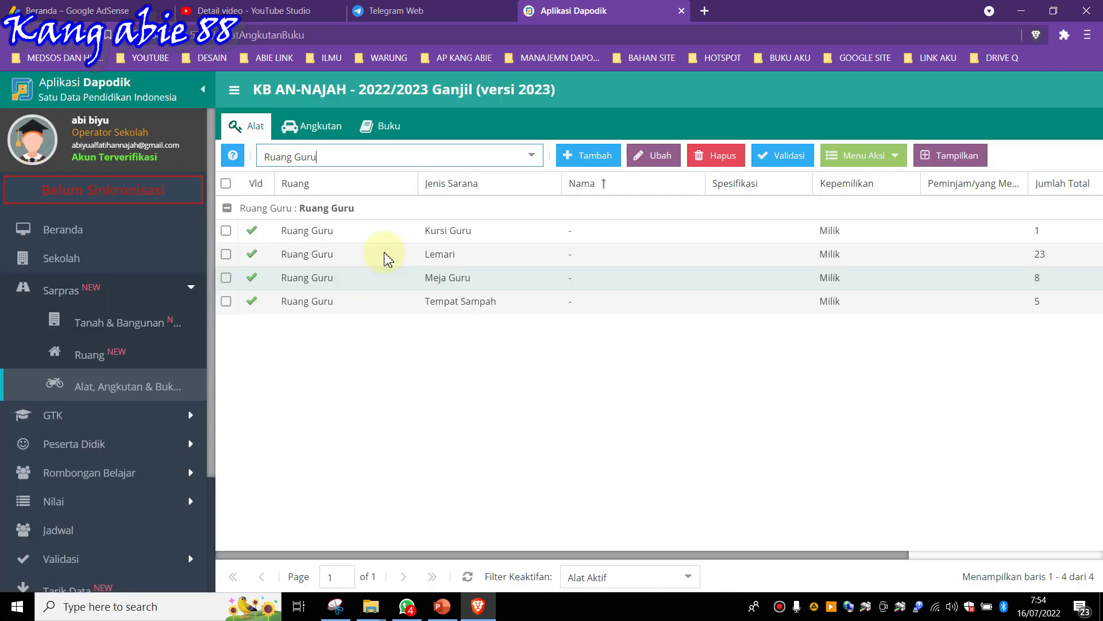